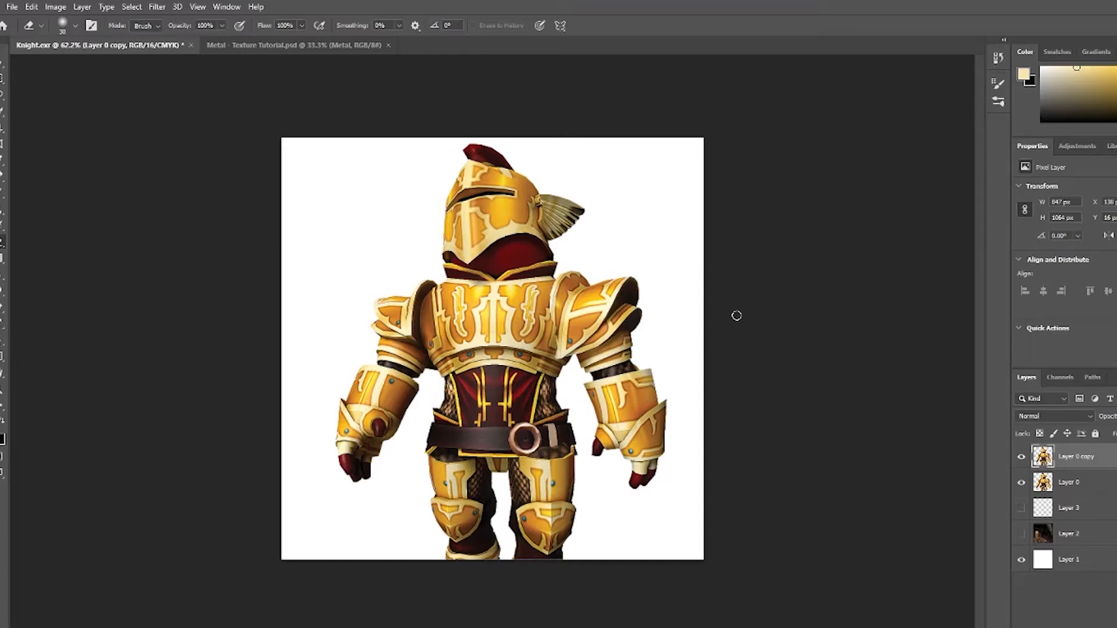
# Switch to the metal texture document and select the entire texture image.
pyautogui.click(257, 44)
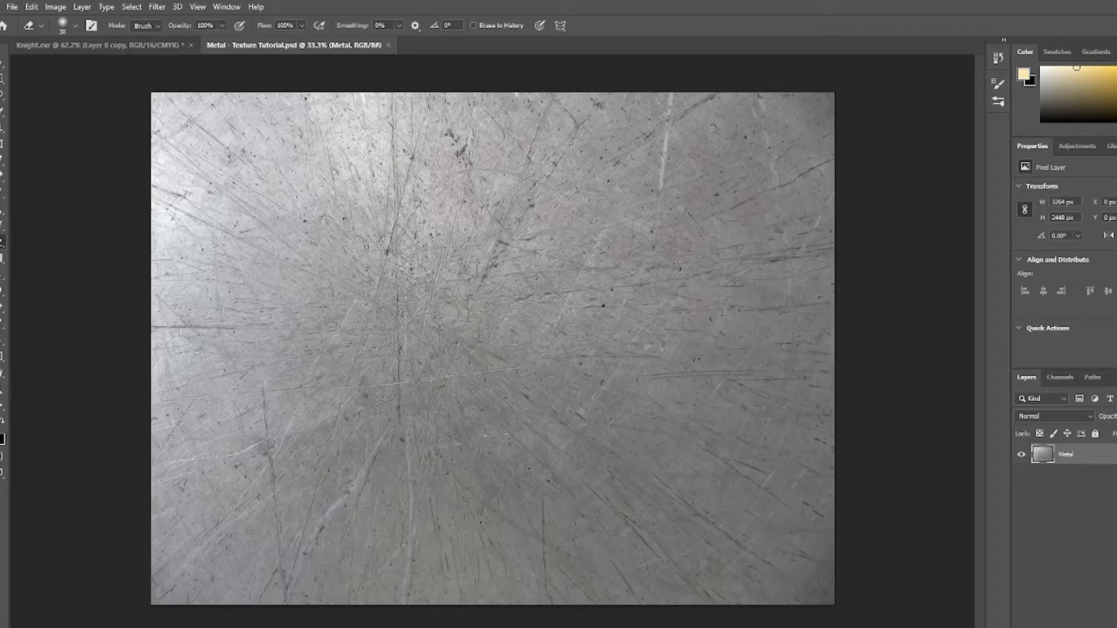
pyautogui.hotkey('ctrl', 'Tab')
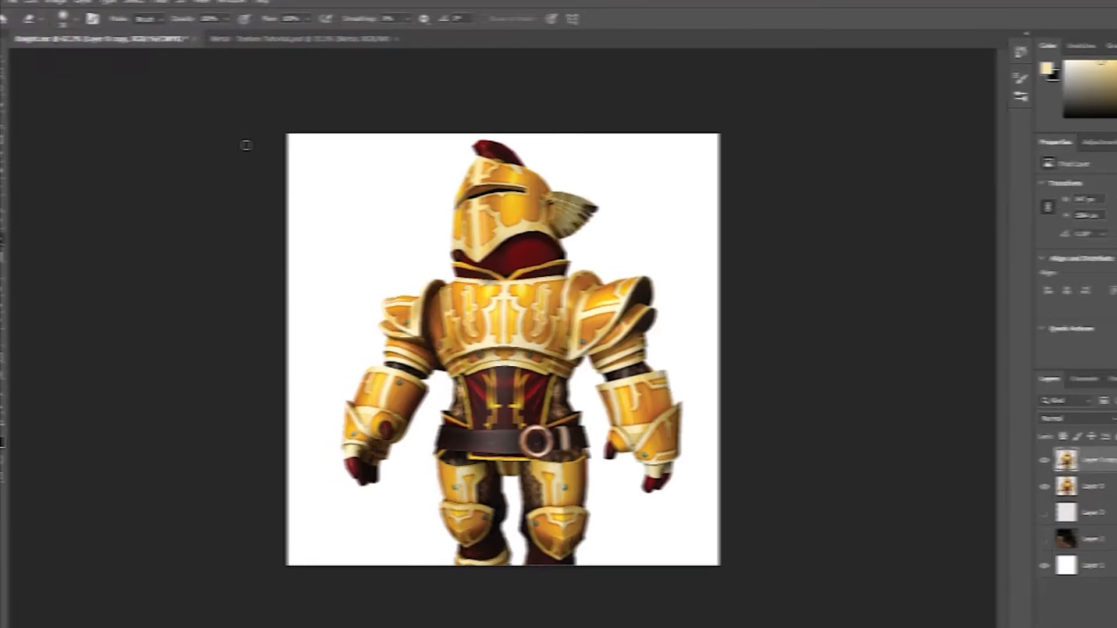
pyautogui.moveTo(151, 91); pyautogui.dragTo(850, 609)
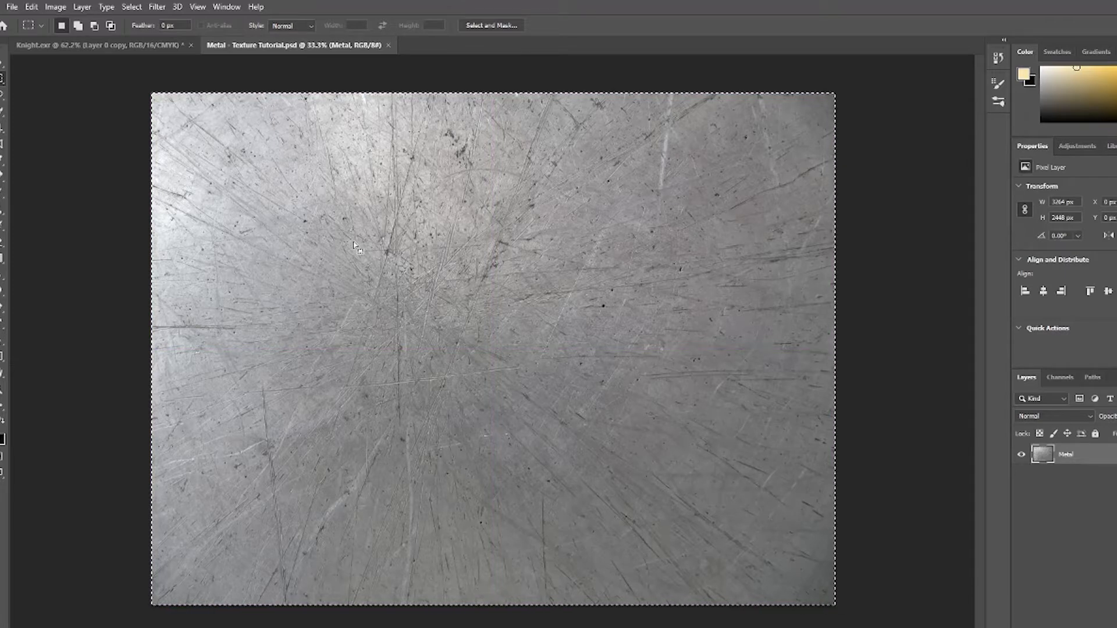
# Paste the metal texture as a new layer above the Render layer in the Knight document.
pyautogui.click(98, 46)
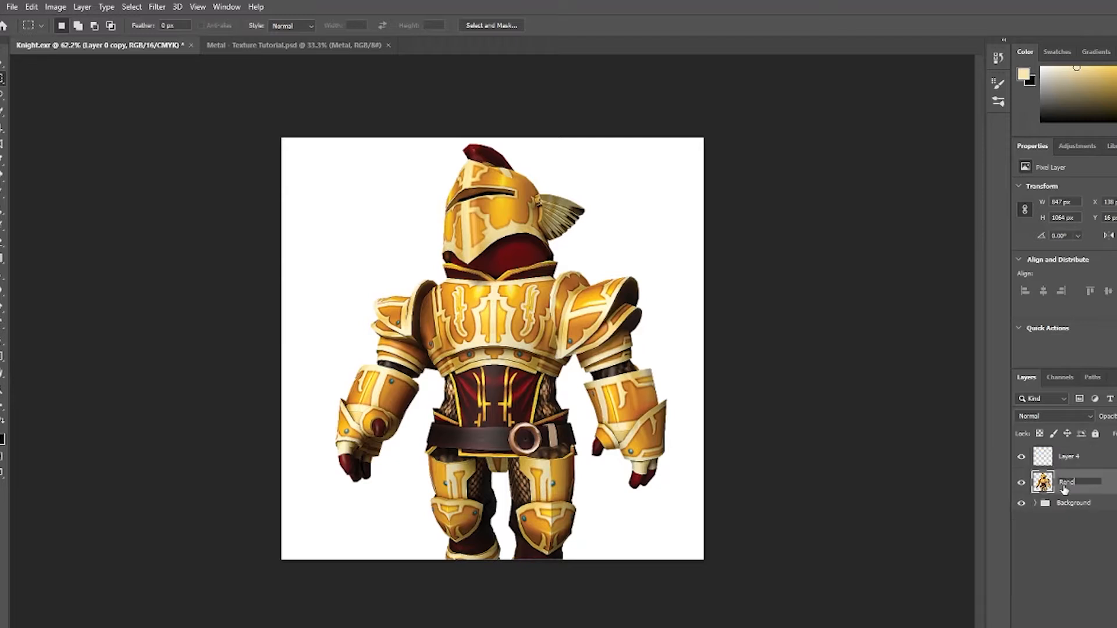
pyautogui.click(1044, 492)
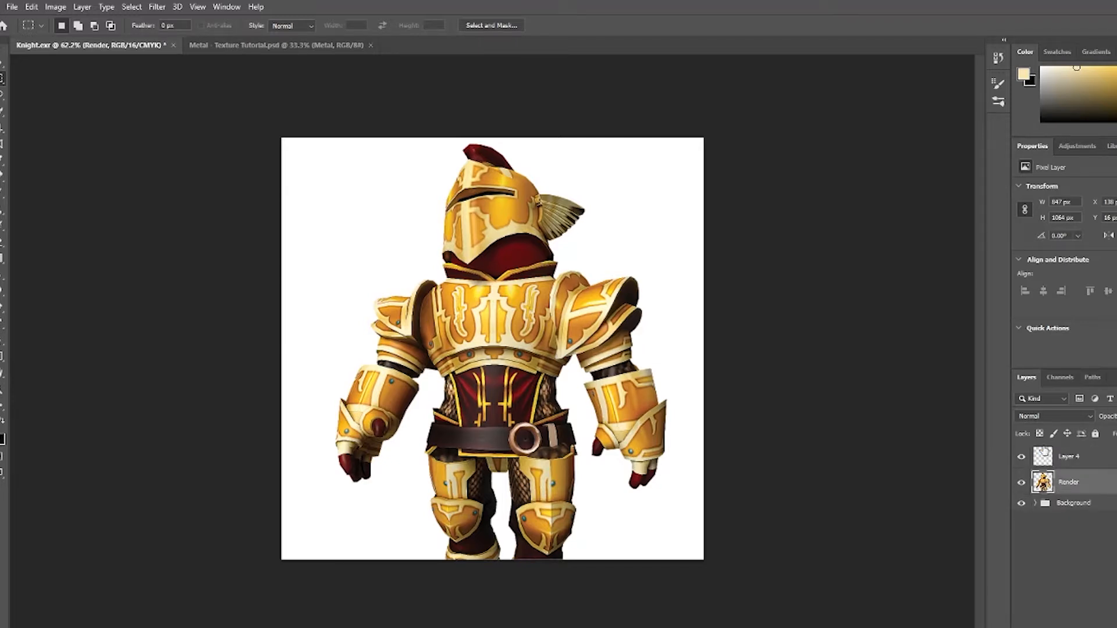
pyautogui.click(1070, 457)
pyautogui.hotkey('ctrl', 'v')
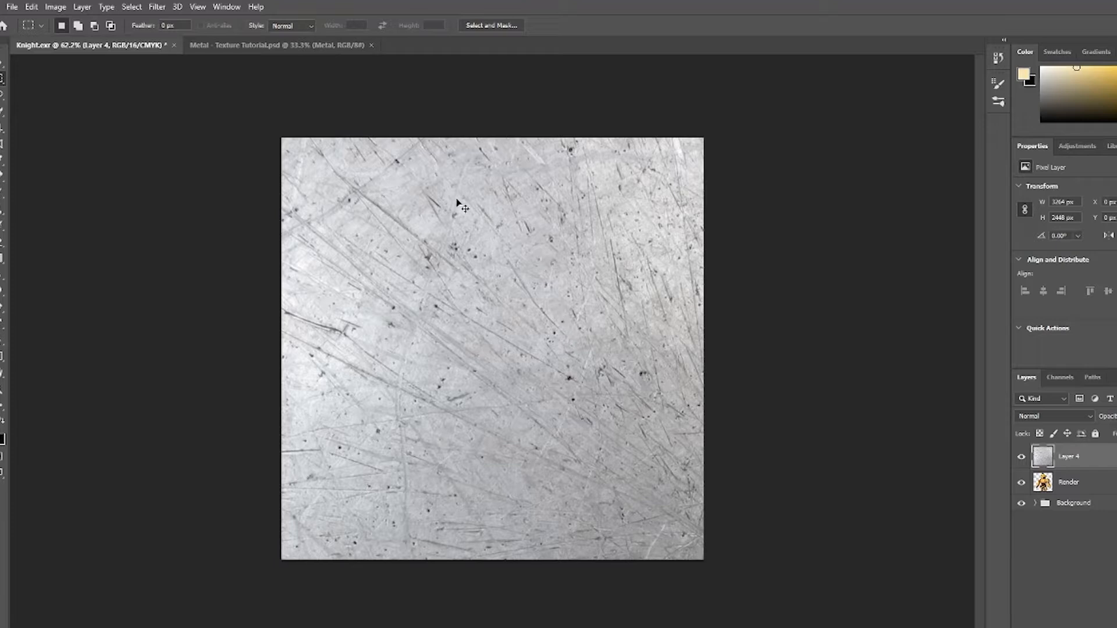
# Scale the pasted texture down to about 28% and move it over the knight's upper body, applying the transform.
pyautogui.hotkey('ctrl', 't')
pyautogui.moveTo(281, 138); pyautogui.dragTo(705, 479)
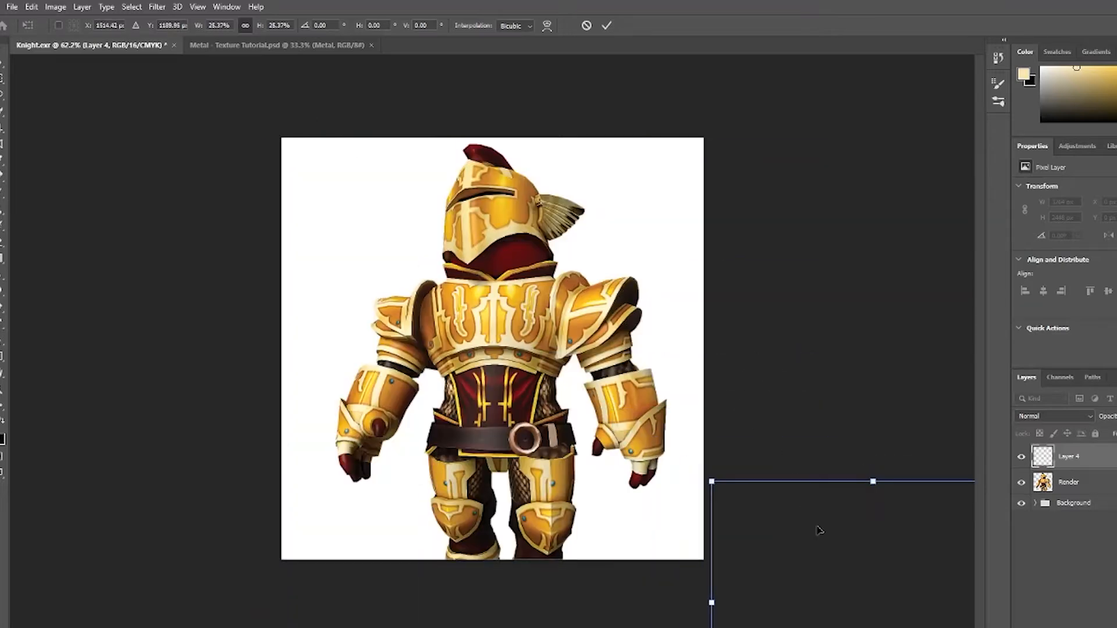
pyautogui.moveTo(819, 531); pyautogui.dragTo(441, 216)
pyautogui.click(606, 25)
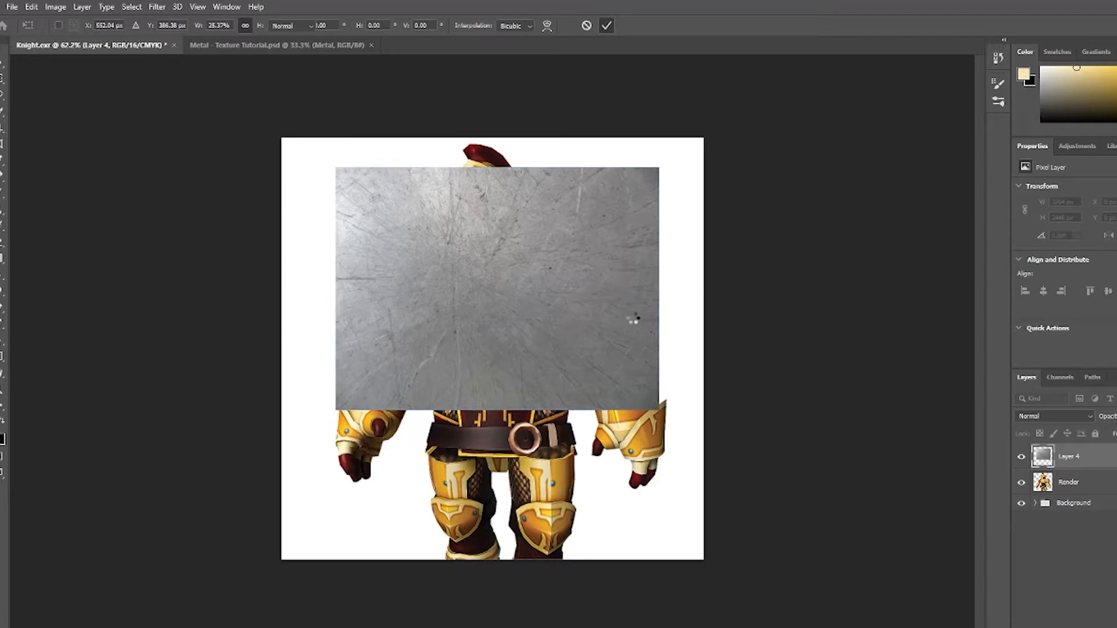
# Move the texture layer lower over the knight with Free Transform.
pyautogui.hotkey('ctrl', 't')
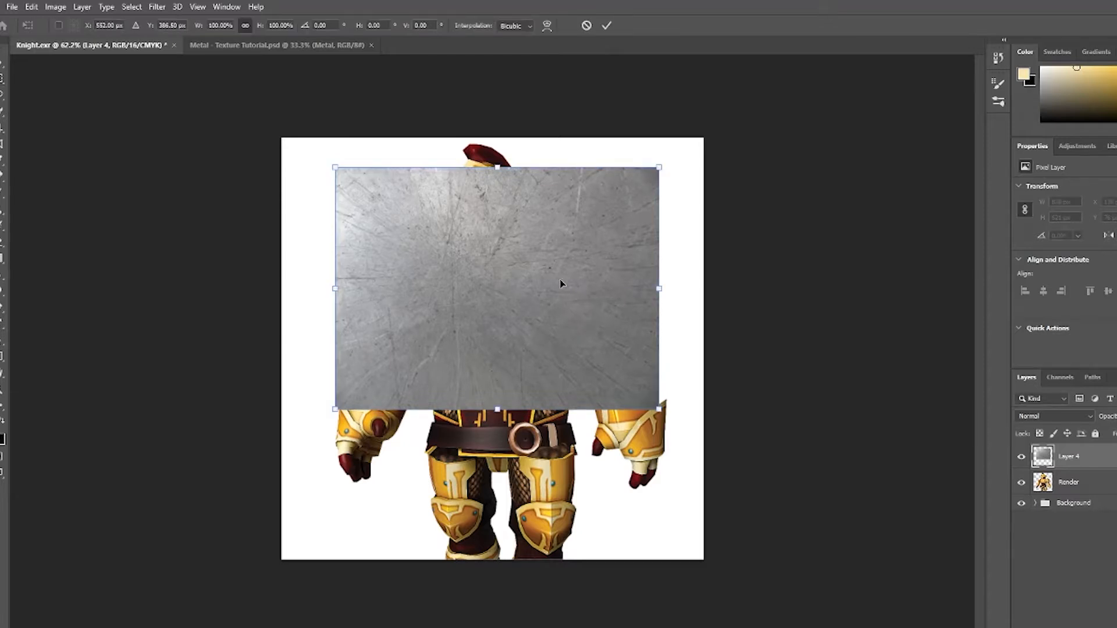
pyautogui.moveTo(560, 284); pyautogui.dragTo(567, 397)
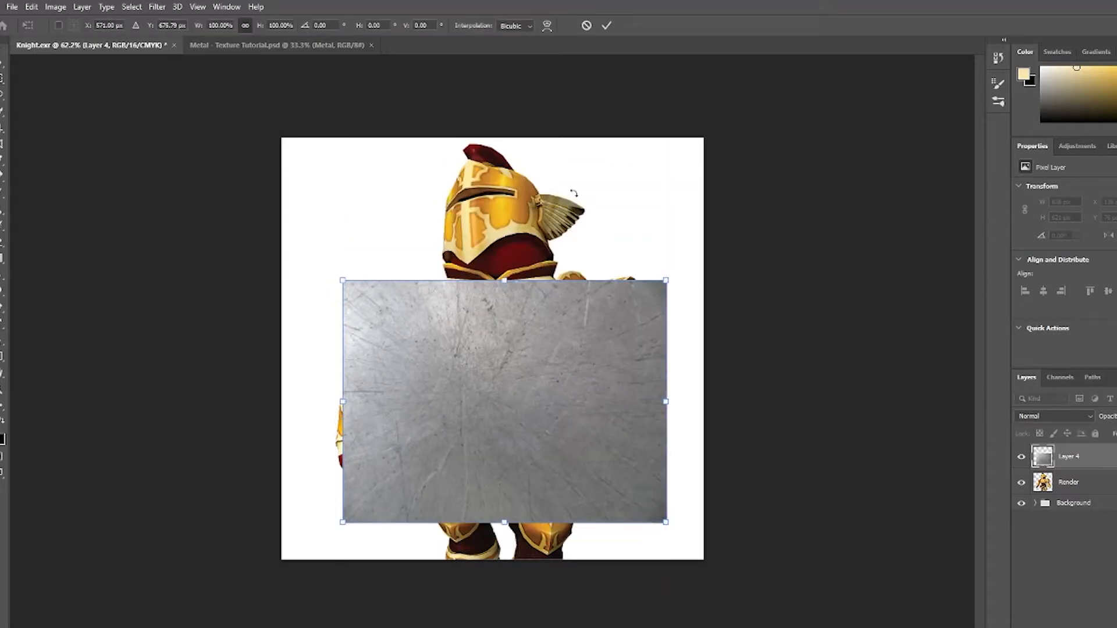
pyautogui.moveTo(531, 196); pyautogui.dragTo(619, 407)
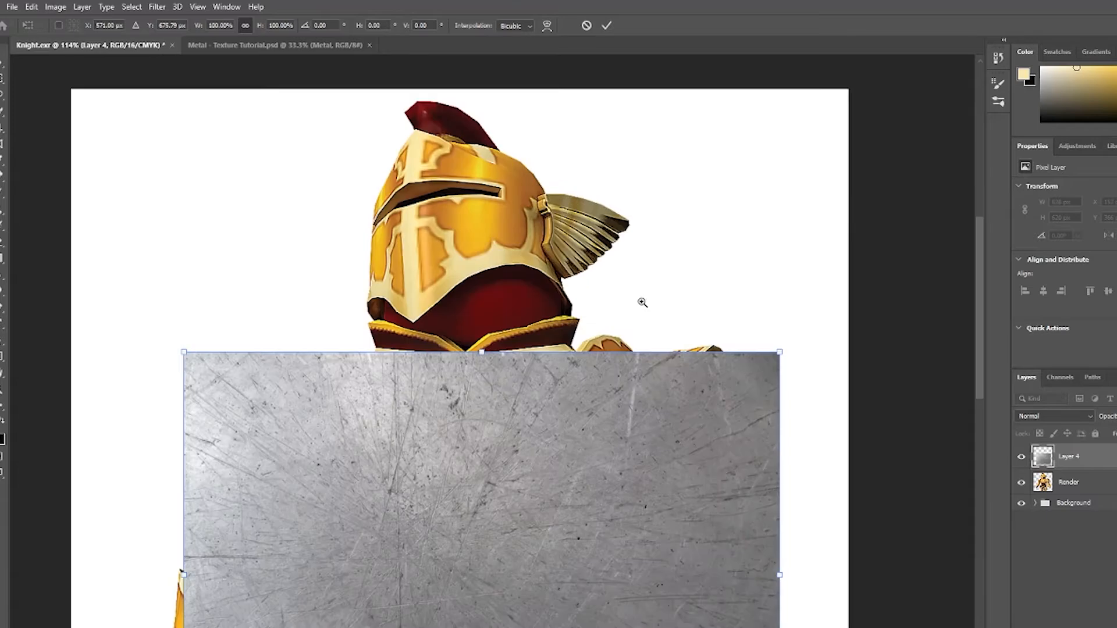
pyautogui.moveTo(563, 535); pyautogui.dragTo(557, 479)
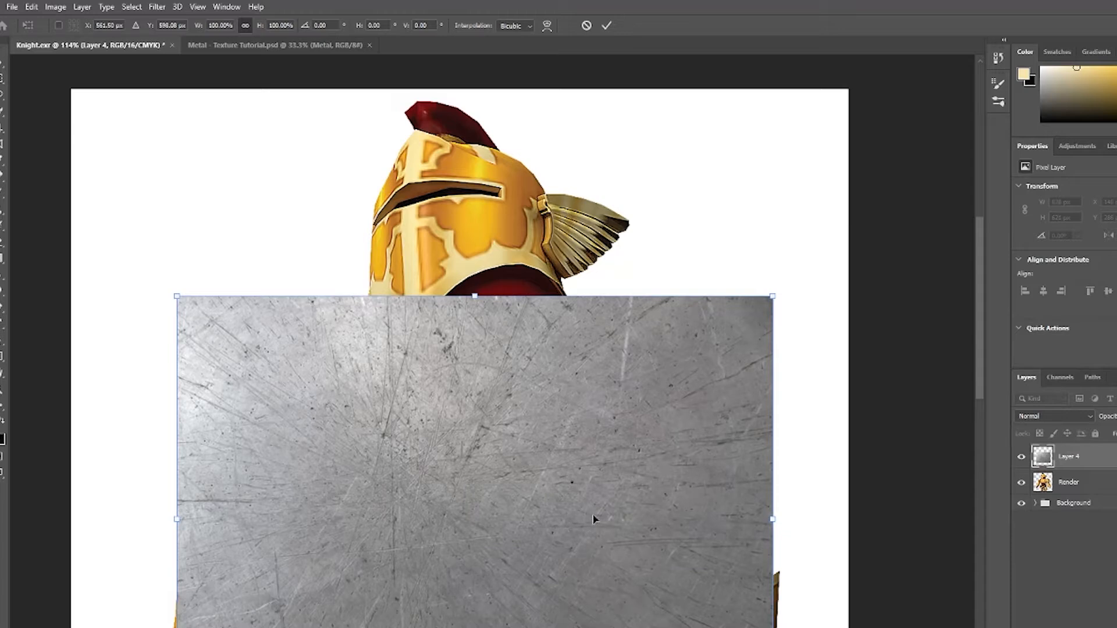
# Lower the texture layer's opacity to see the knight through it.
pyautogui.click(1116, 416)
pyautogui.moveTo(1116, 432); pyautogui.dragTo(1013, 445)
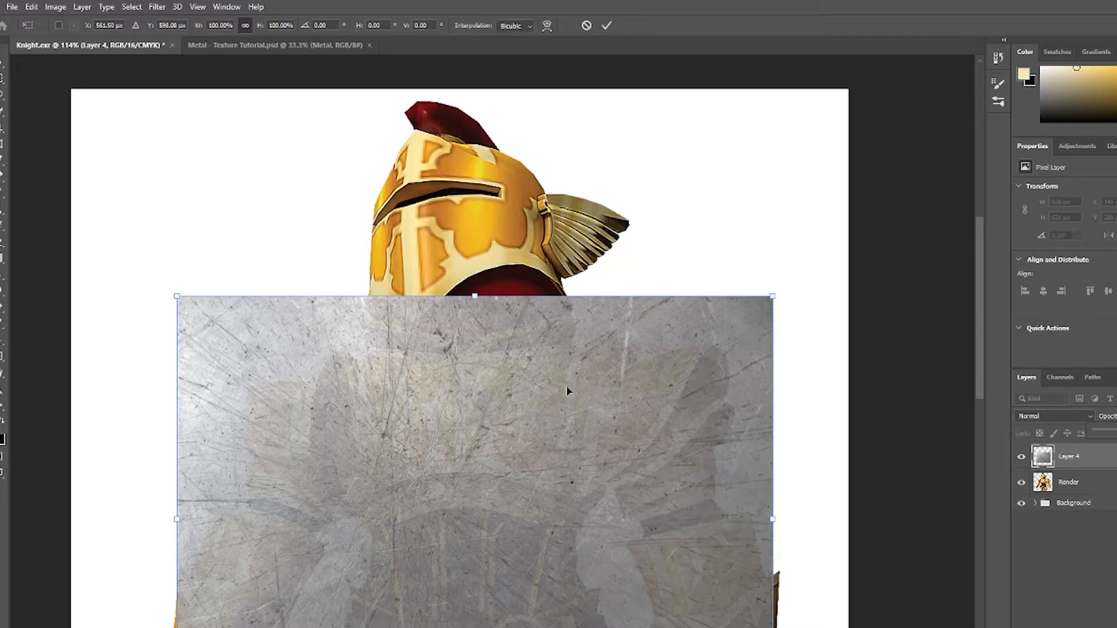
# Scale the texture to about 82% and position it over the knight's helmet, then apply the transform.
pyautogui.moveTo(628, 509); pyautogui.dragTo(628, 327)
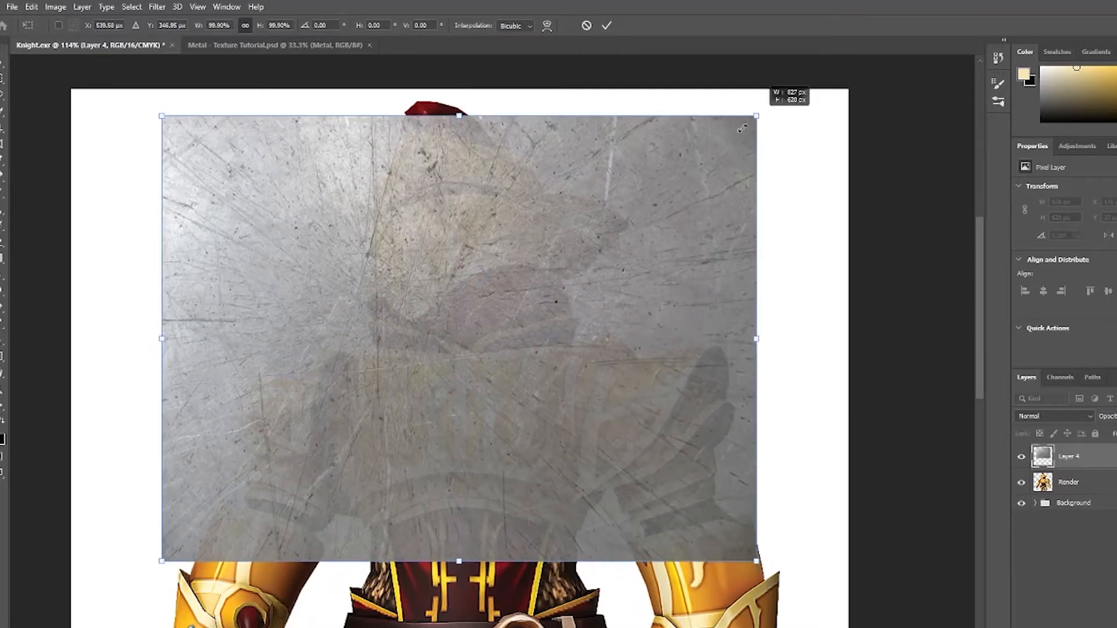
pyautogui.moveTo(756, 113); pyautogui.dragTo(647, 188)
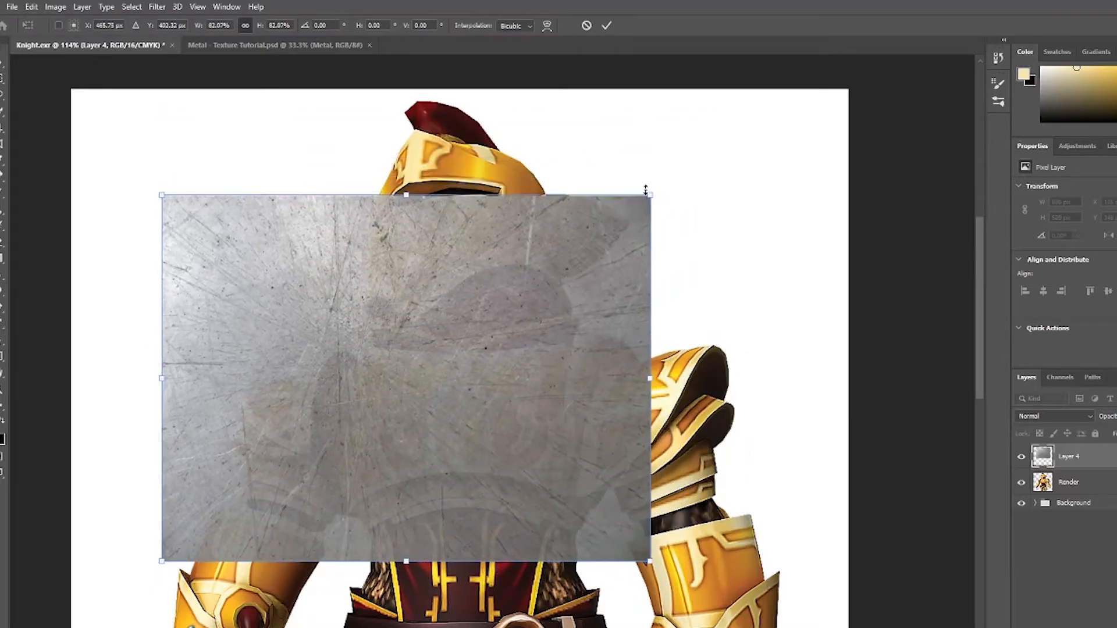
pyautogui.moveTo(567, 307); pyautogui.dragTo(616, 230)
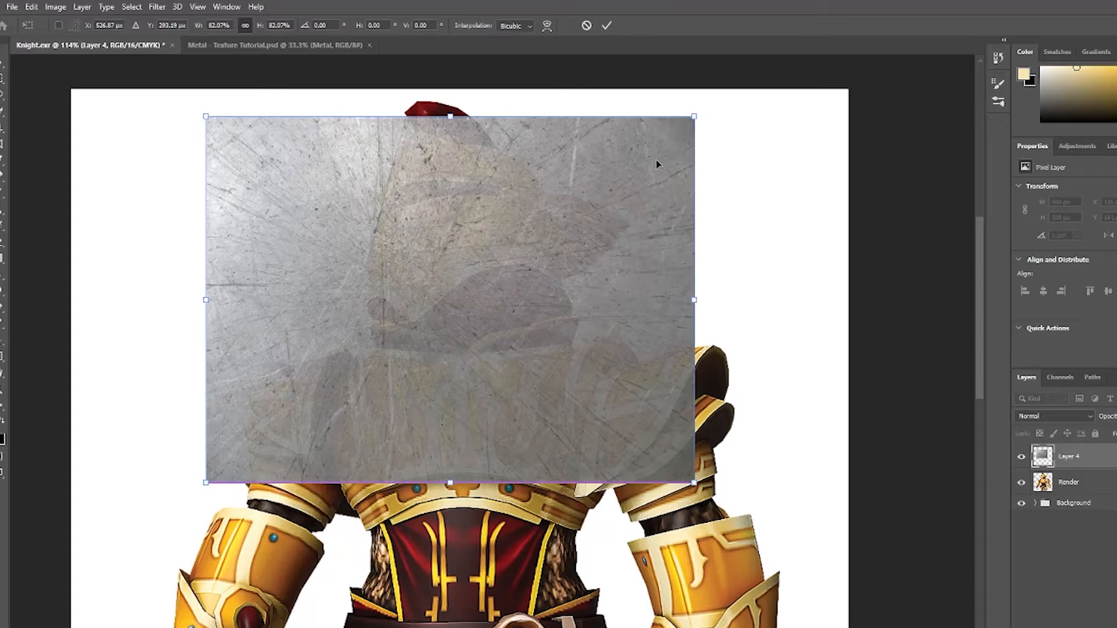
pyautogui.moveTo(689, 124); pyautogui.dragTo(656, 141)
pyautogui.moveTo(613, 212); pyautogui.dragTo(614, 195)
pyautogui.click(606, 25)
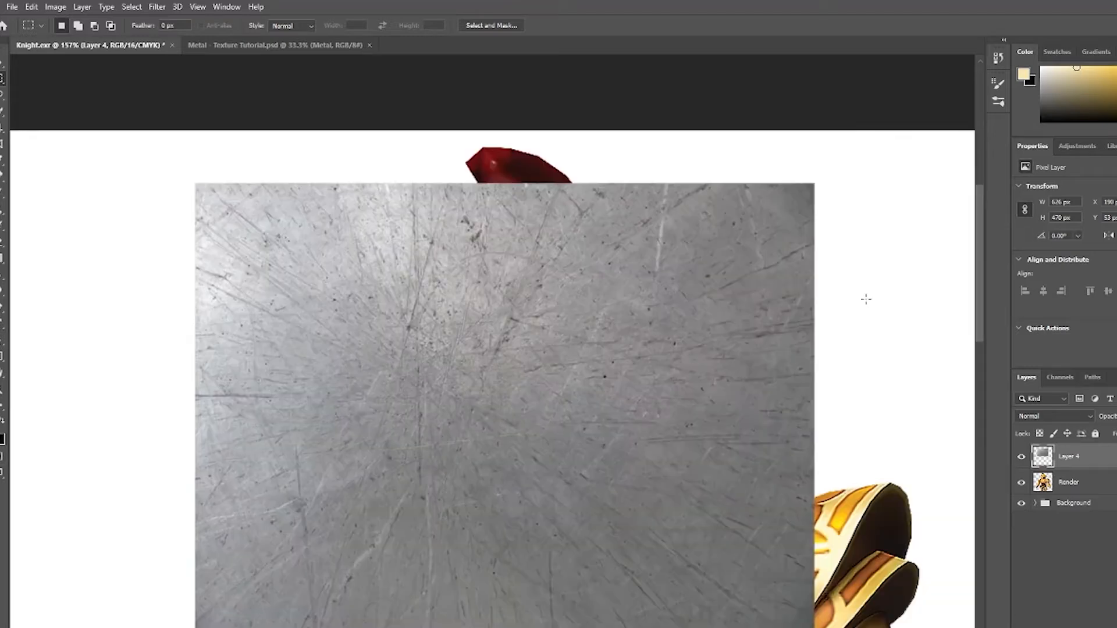
# Lower the texture layer's opacity so the knight shows through it.
pyautogui.click(1116, 416)
pyautogui.click(1115, 433)
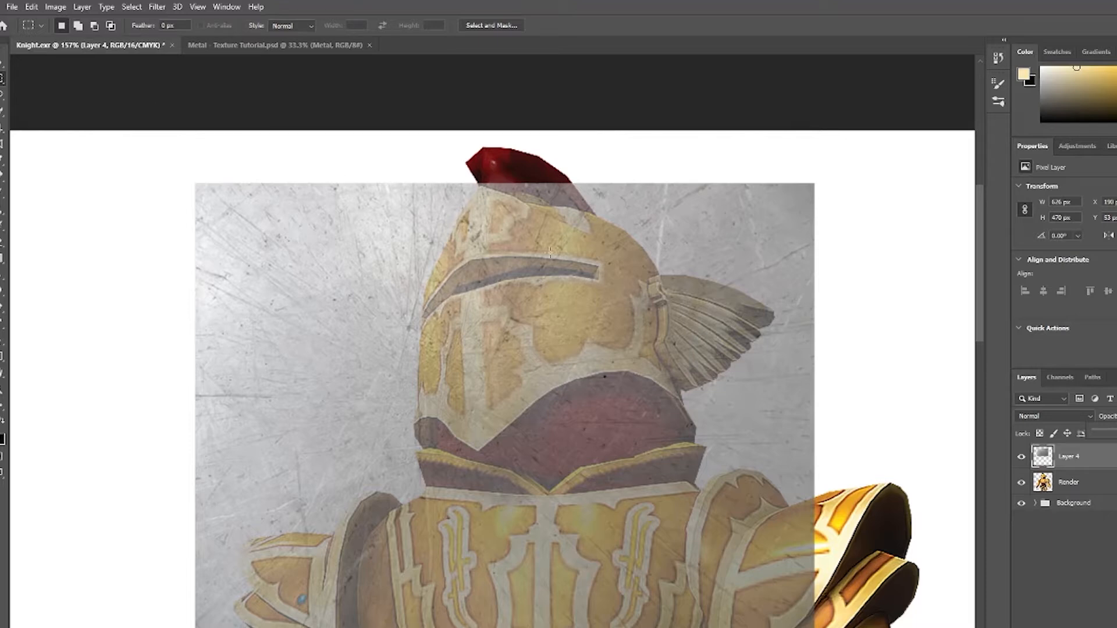
pyautogui.click(862, 313)
pyautogui.hotkey('ctrl', 't')
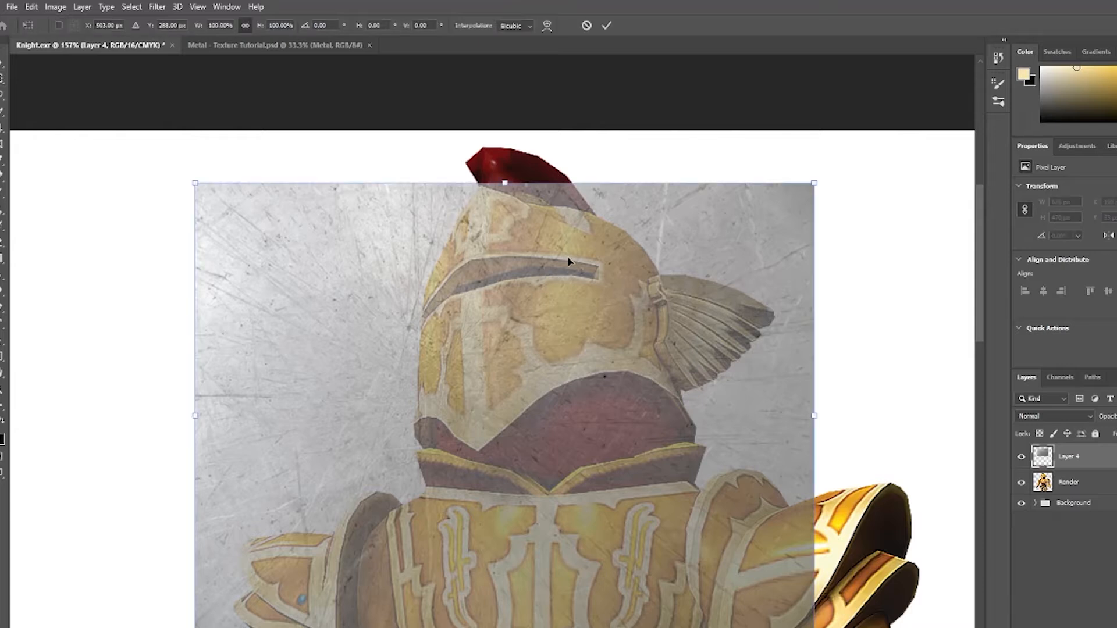
pyautogui.rightClick(601, 305)
pyautogui.click(652, 390)
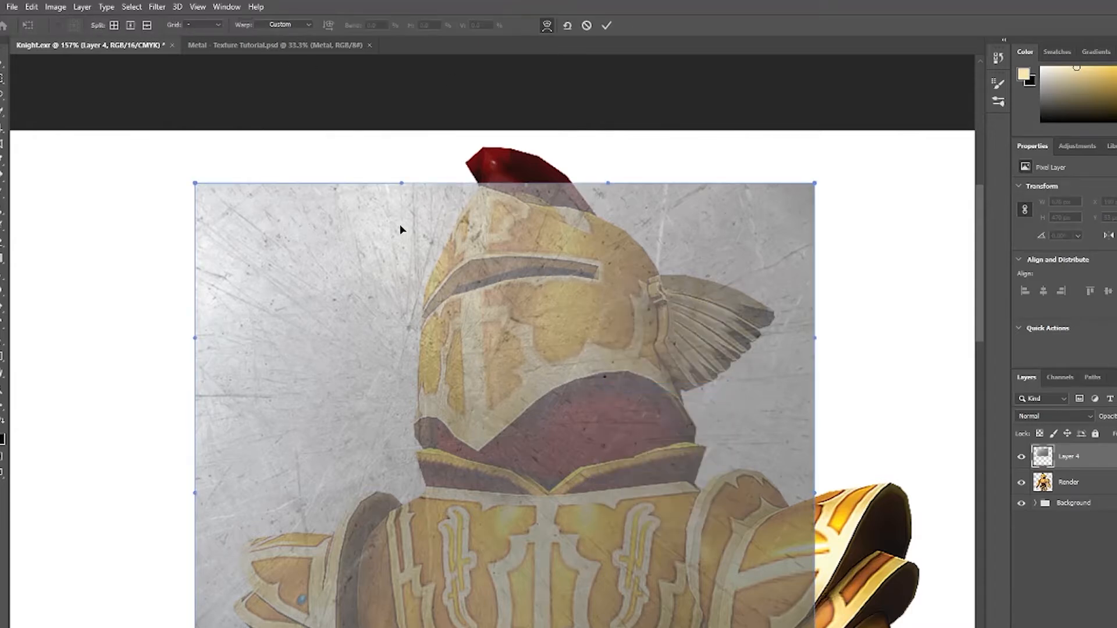
pyautogui.click(214, 23)
pyautogui.click(204, 73)
pyautogui.moveTo(478, 338); pyautogui.dragTo(611, 94)
pyautogui.click(587, 25)
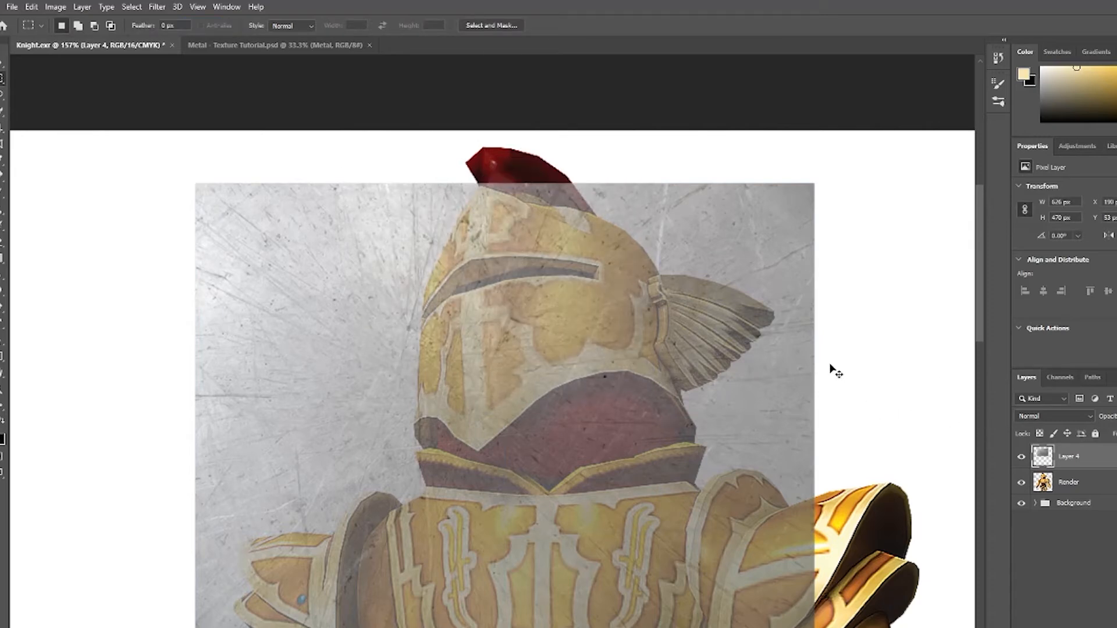
pyautogui.hotkey('ctrl', 't')
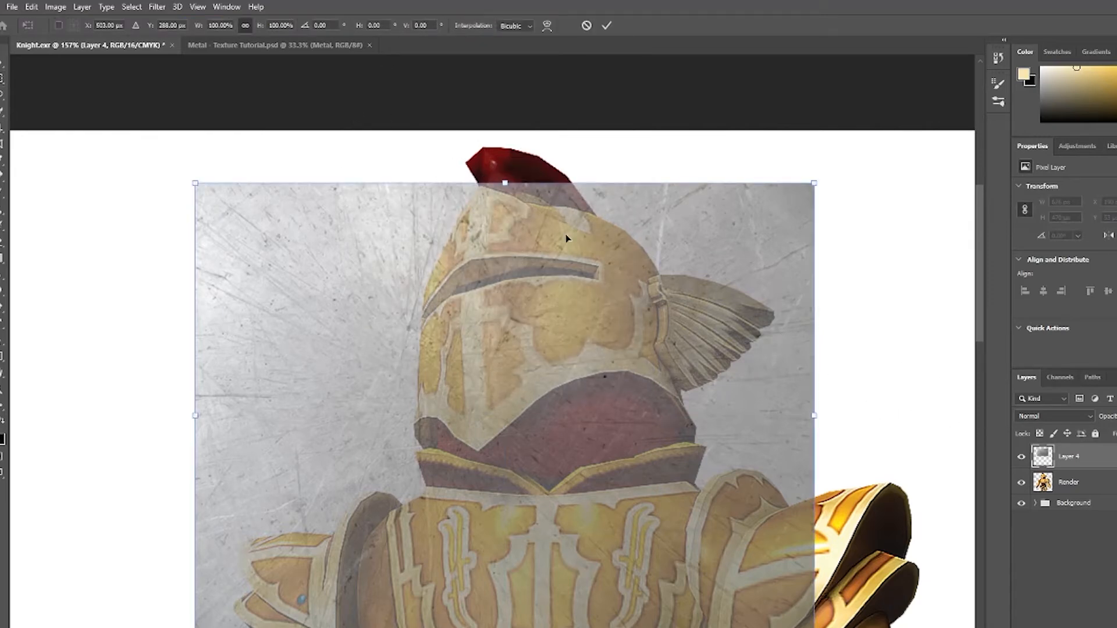
pyautogui.rightClick(561, 285)
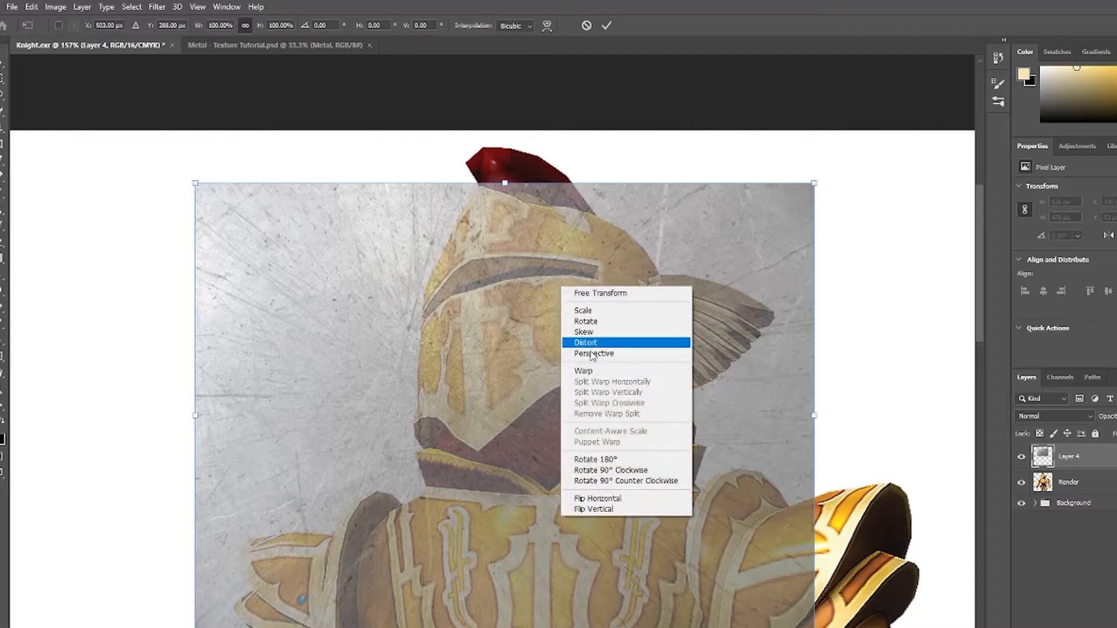
pyautogui.click(599, 375)
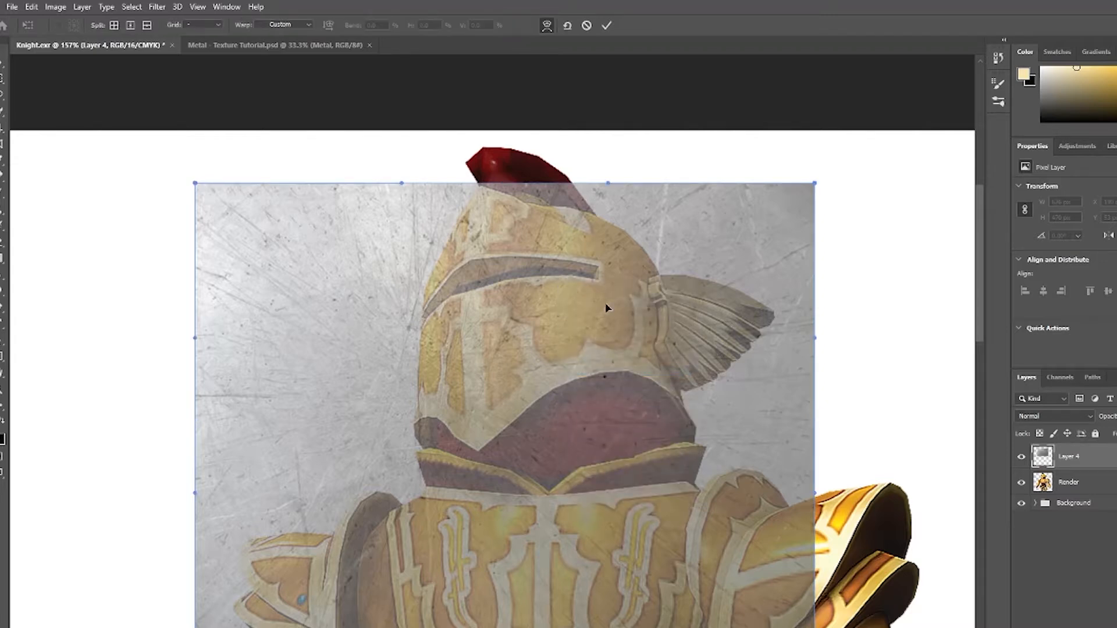
pyautogui.click(59, 7)
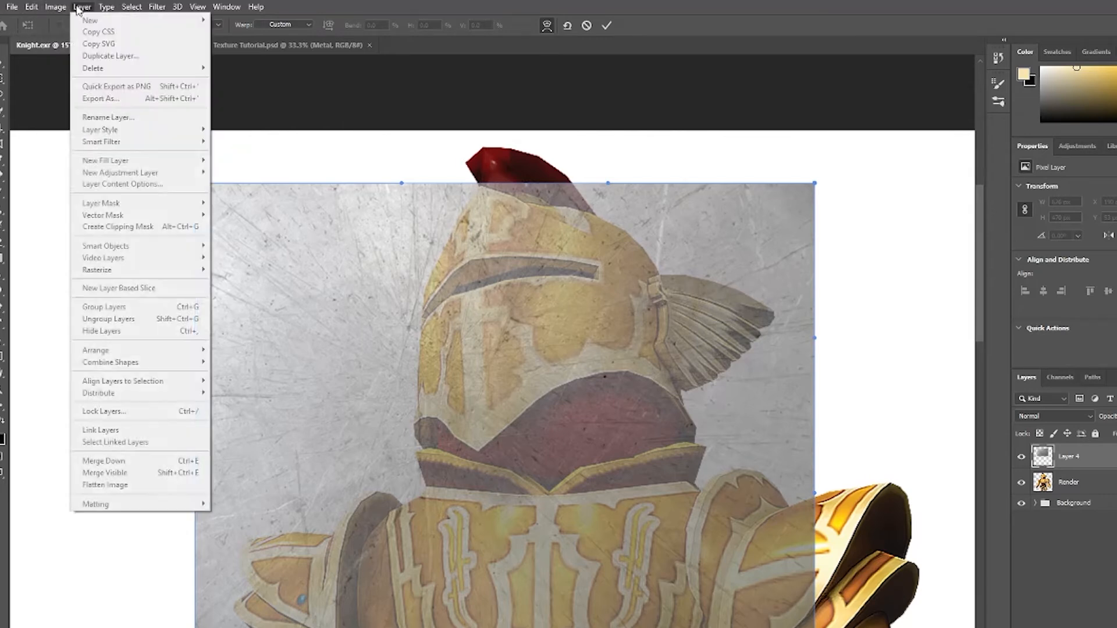
pyautogui.click(83, 9)
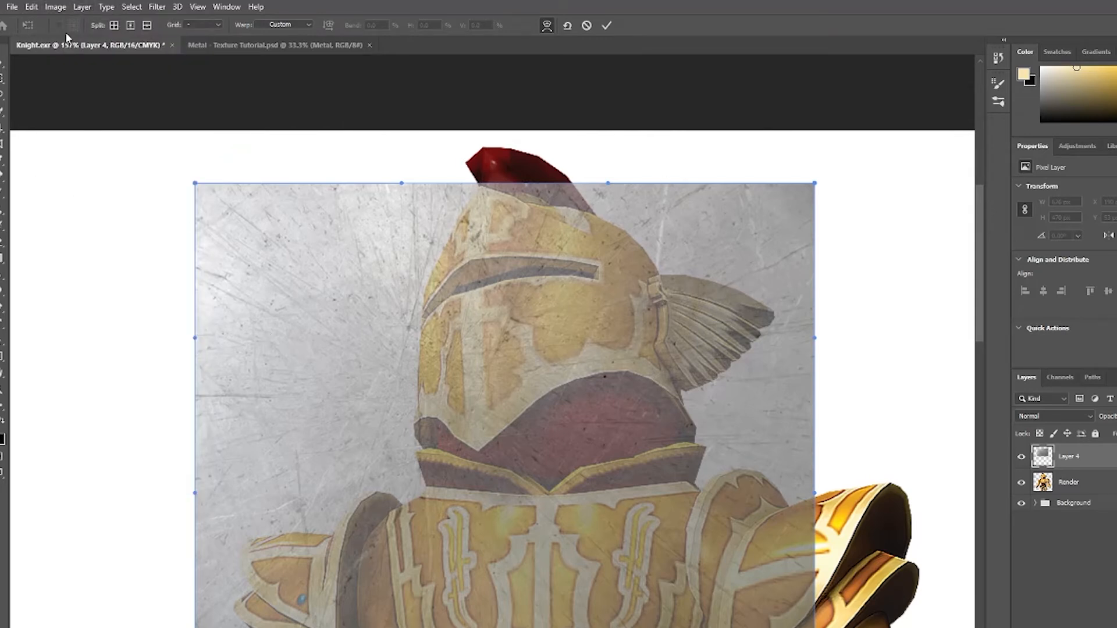
pyautogui.click(55, 7)
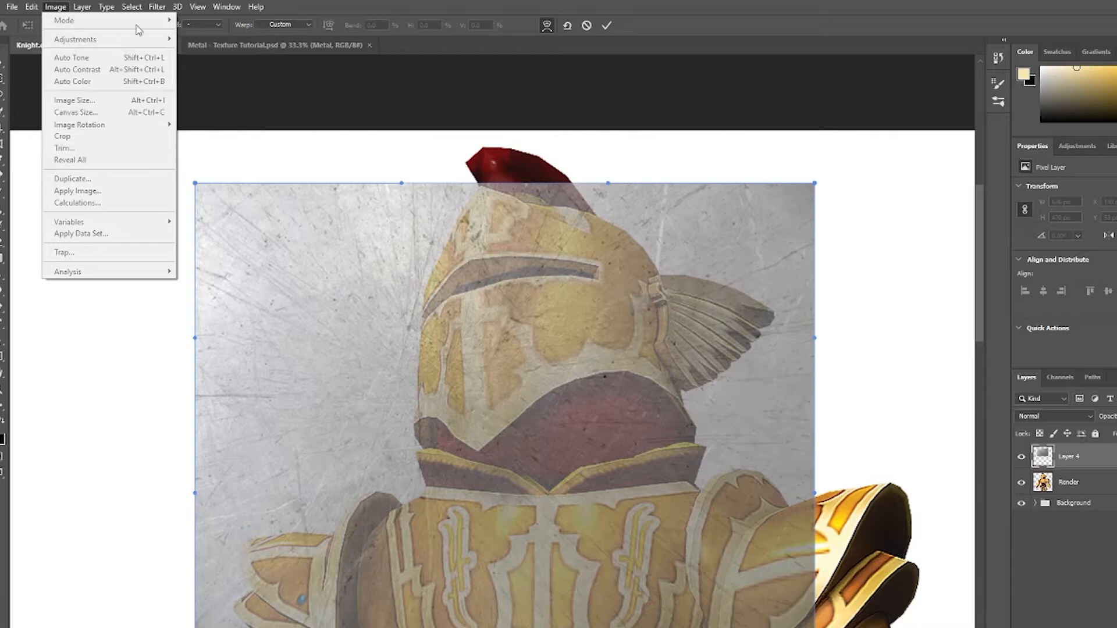
pyautogui.click(586, 28)
pyautogui.click(587, 27)
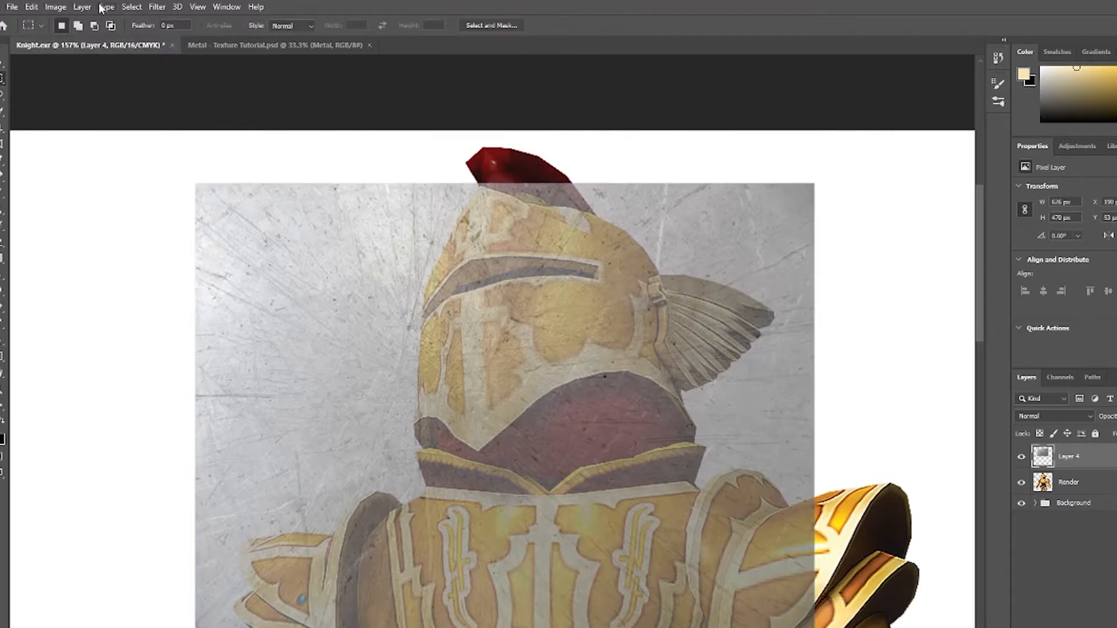
pyautogui.click(56, 7)
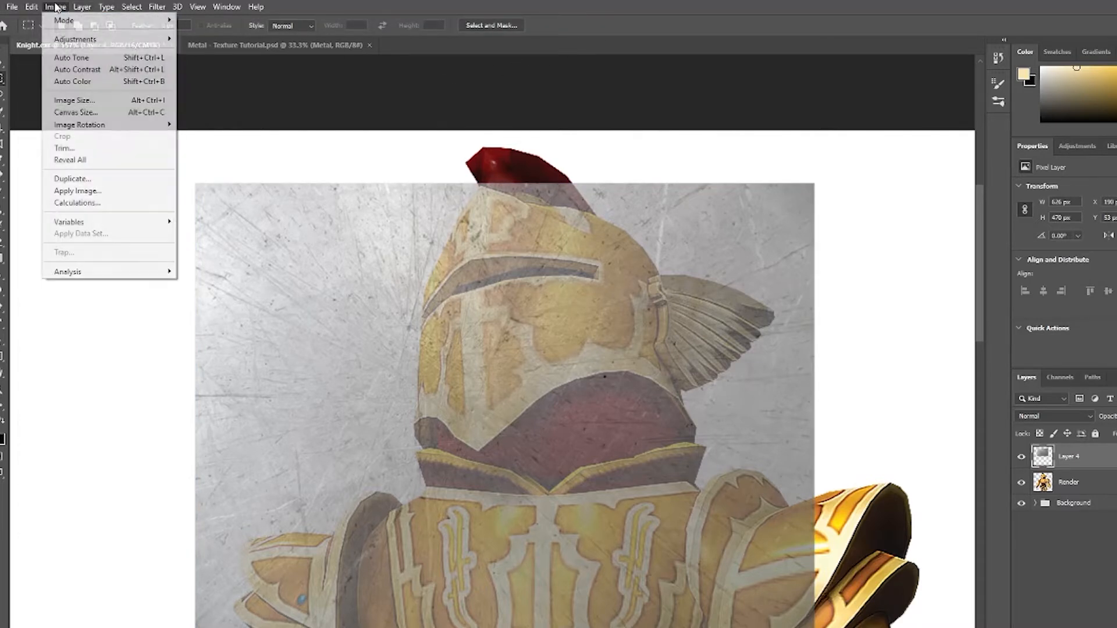
pyautogui.moveTo(69, 20)
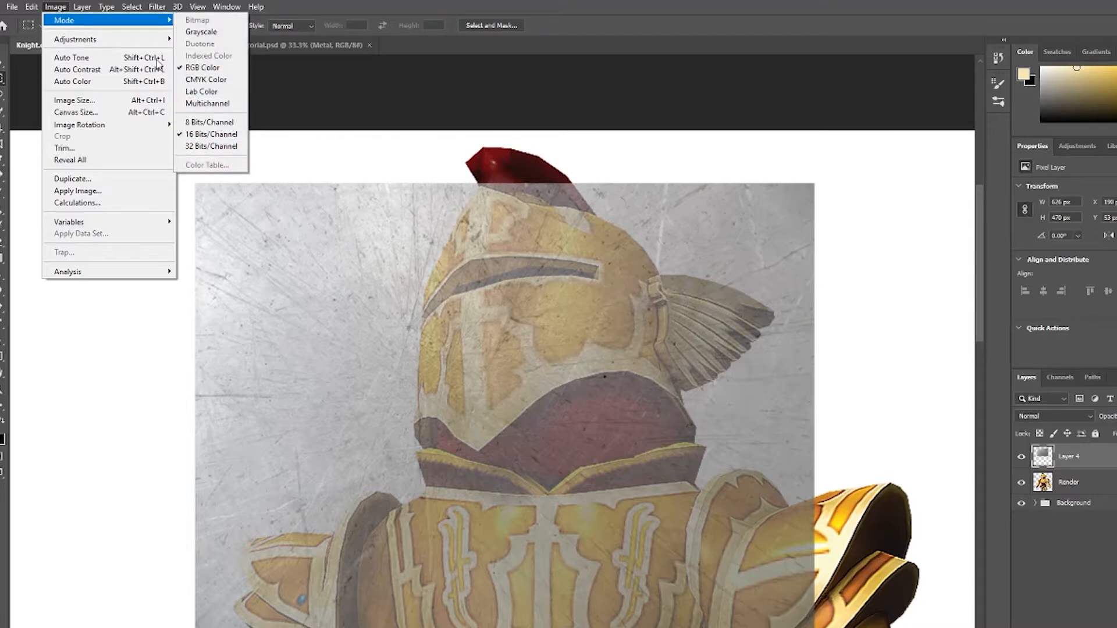
pyautogui.click(62, 7)
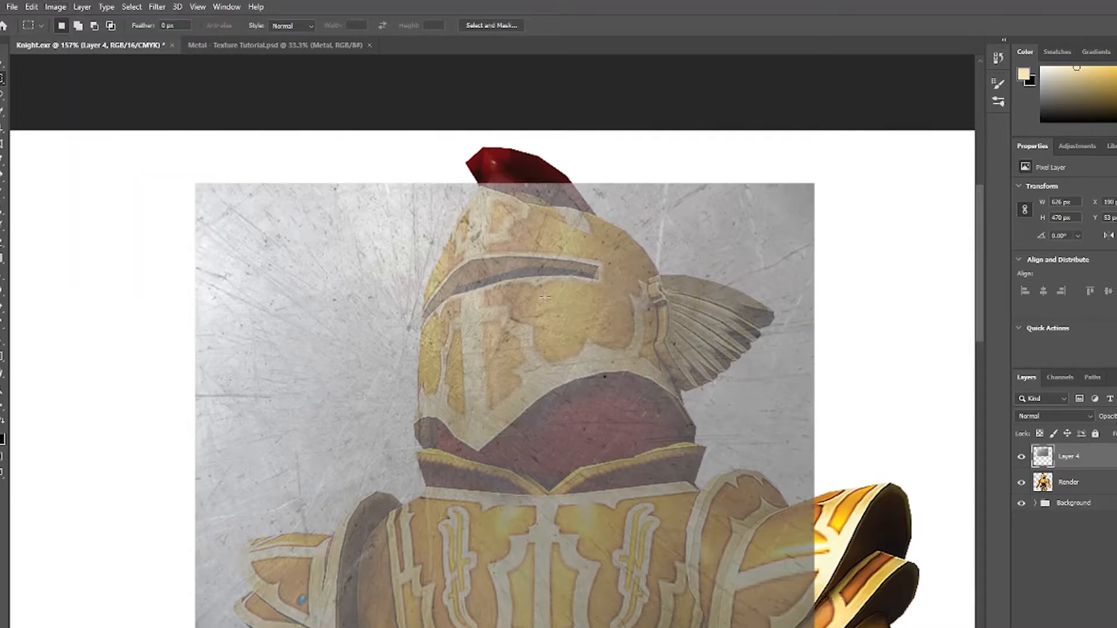
# Warp the texture with a 4 x 4 grid, pulling its points to wrap around the knight's helmet.
pyautogui.hotkey('ctrl', 't')
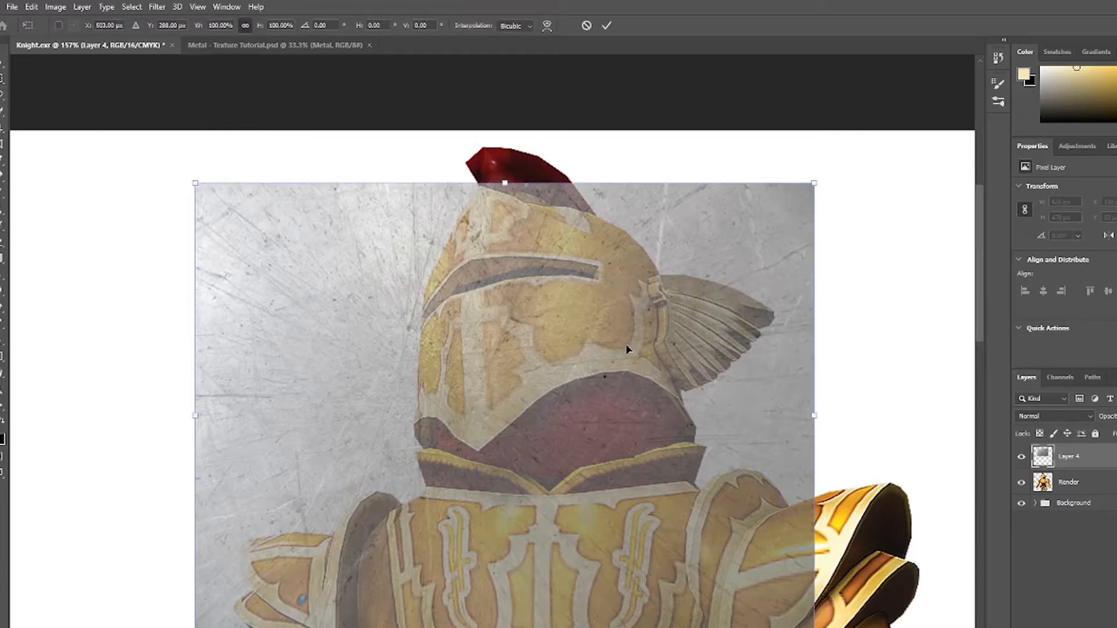
pyautogui.rightClick(540, 333)
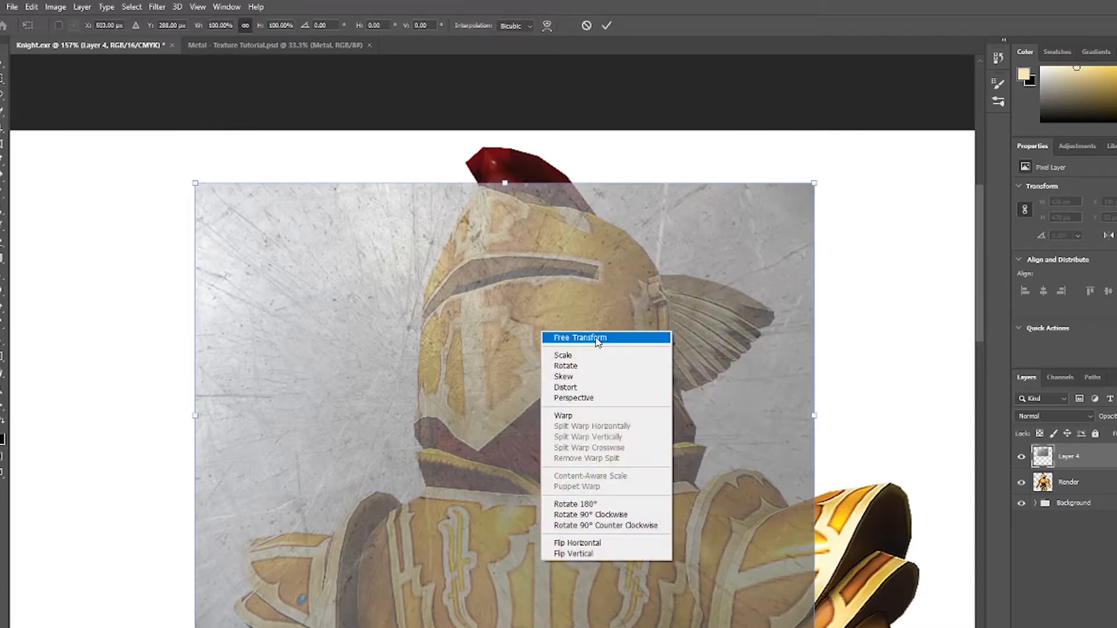
pyautogui.click(571, 413)
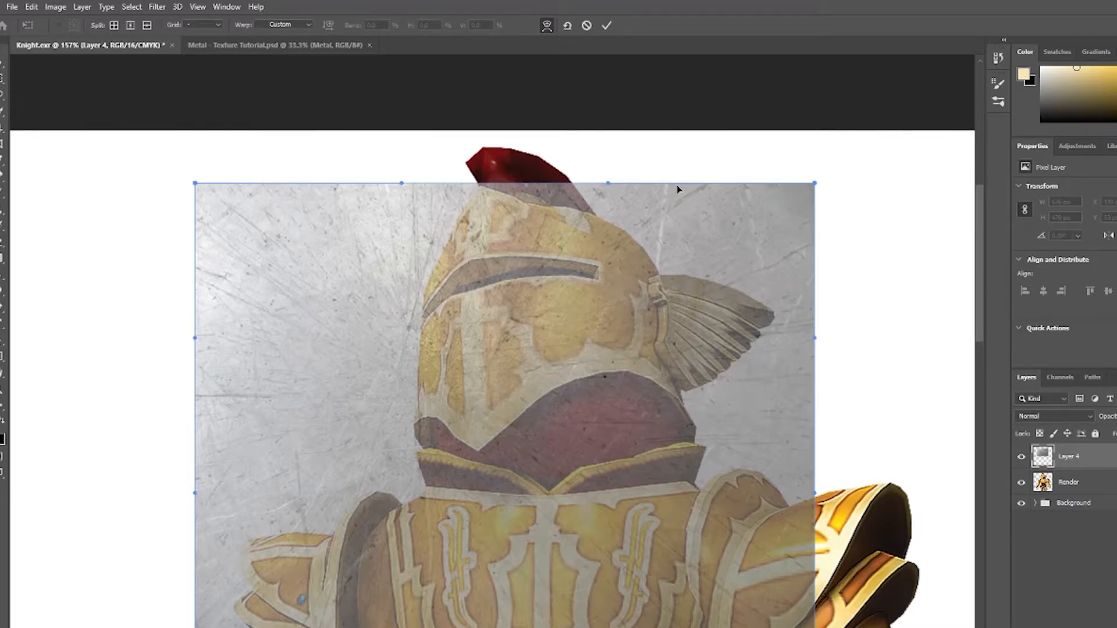
pyautogui.click(198, 25)
pyautogui.click(199, 75)
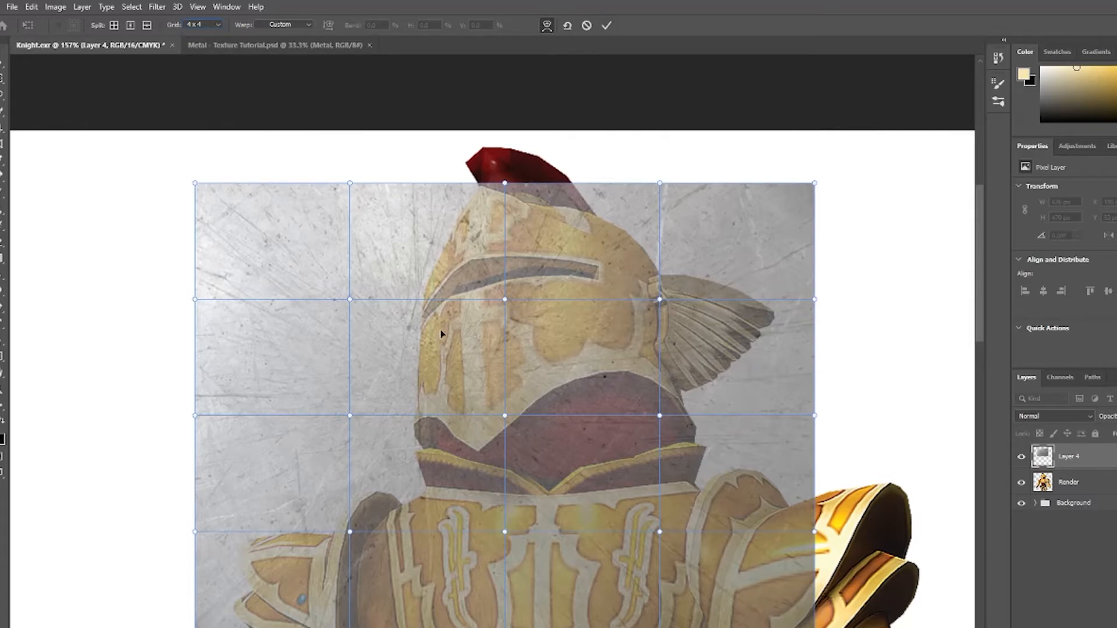
pyautogui.moveTo(459, 348); pyautogui.dragTo(455, 347)
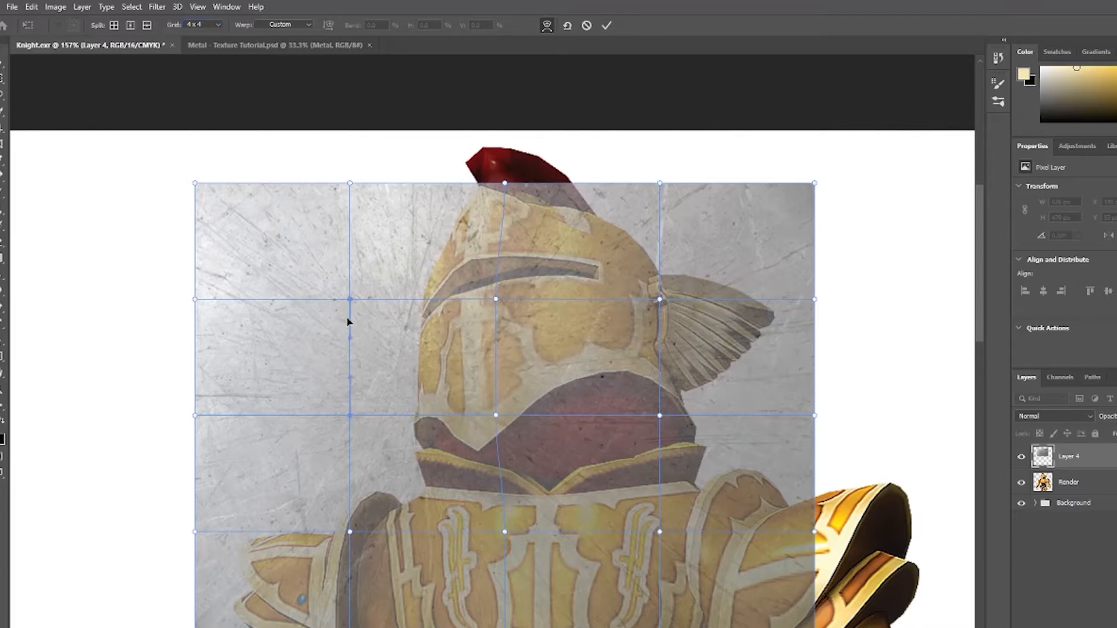
pyautogui.moveTo(349, 319); pyautogui.dragTo(362, 321)
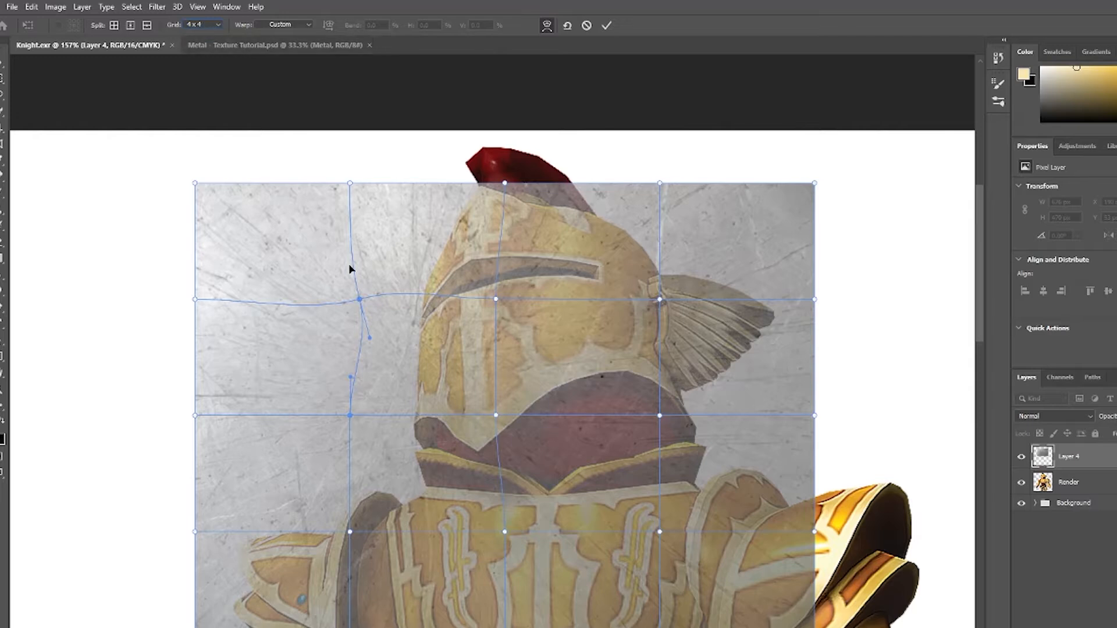
pyautogui.moveTo(369, 338); pyautogui.dragTo(354, 301)
pyautogui.moveTo(354, 263); pyautogui.dragTo(353, 263)
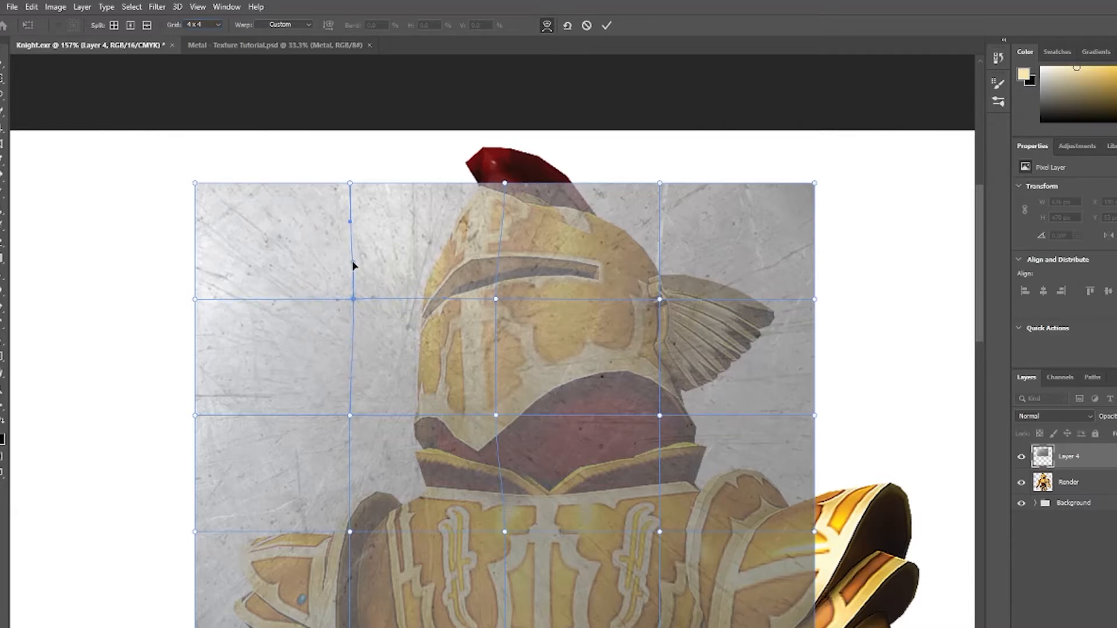
pyautogui.moveTo(415, 335); pyautogui.dragTo(426, 413)
pyautogui.moveTo(424, 217); pyautogui.dragTo(570, 196)
pyautogui.moveTo(497, 194); pyautogui.dragTo(491, 208)
pyautogui.moveTo(628, 226)
pyautogui.mouseDown()
pyautogui.moveTo(633, 209)
pyautogui.moveTo(634, 218)
pyautogui.mouseUp()
pyautogui.moveTo(447, 342); pyautogui.dragTo(439, 342)
pyautogui.moveTo(734, 324); pyautogui.dragTo(741, 312)
pyautogui.moveTo(783, 385); pyautogui.dragTo(735, 378)
pyautogui.moveTo(695, 416); pyautogui.dragTo(725, 404)
pyautogui.moveTo(660, 412); pyautogui.dragTo(604, 381)
pyautogui.moveTo(532, 402); pyautogui.dragTo(478, 425)
pyautogui.moveTo(477, 371); pyautogui.dragTo(473, 383)
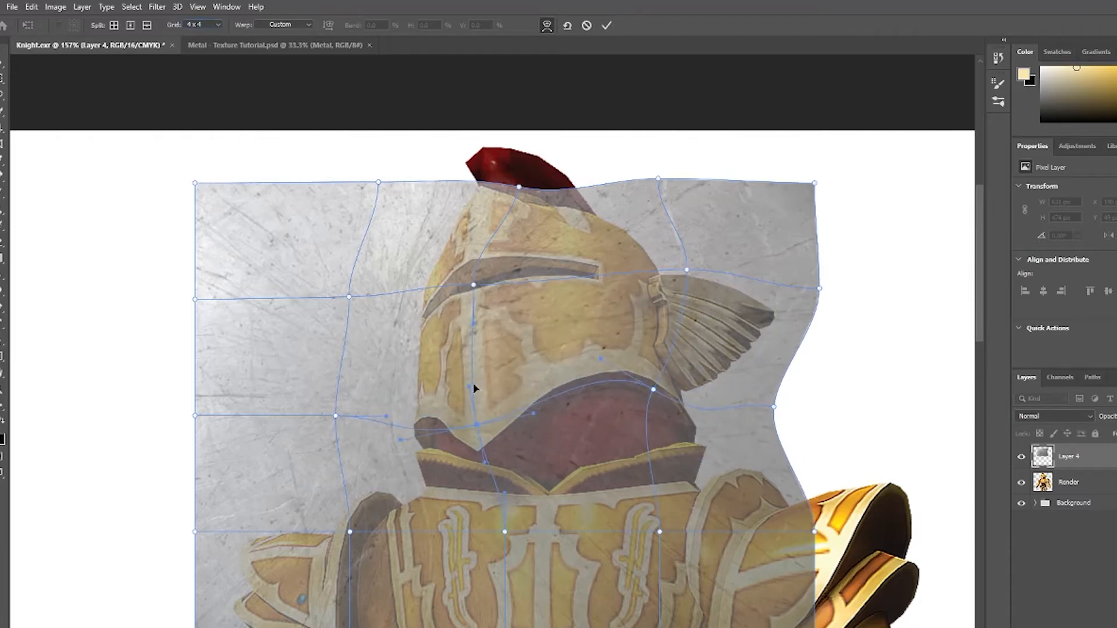
# Refine the warp points along the helmet's lower edge and apply the warp.
pyautogui.moveTo(526, 409)
pyautogui.mouseDown()
pyautogui.moveTo(532, 393)
pyautogui.moveTo(530, 403)
pyautogui.mouseUp()
pyautogui.moveTo(343, 360); pyautogui.dragTo(336, 368)
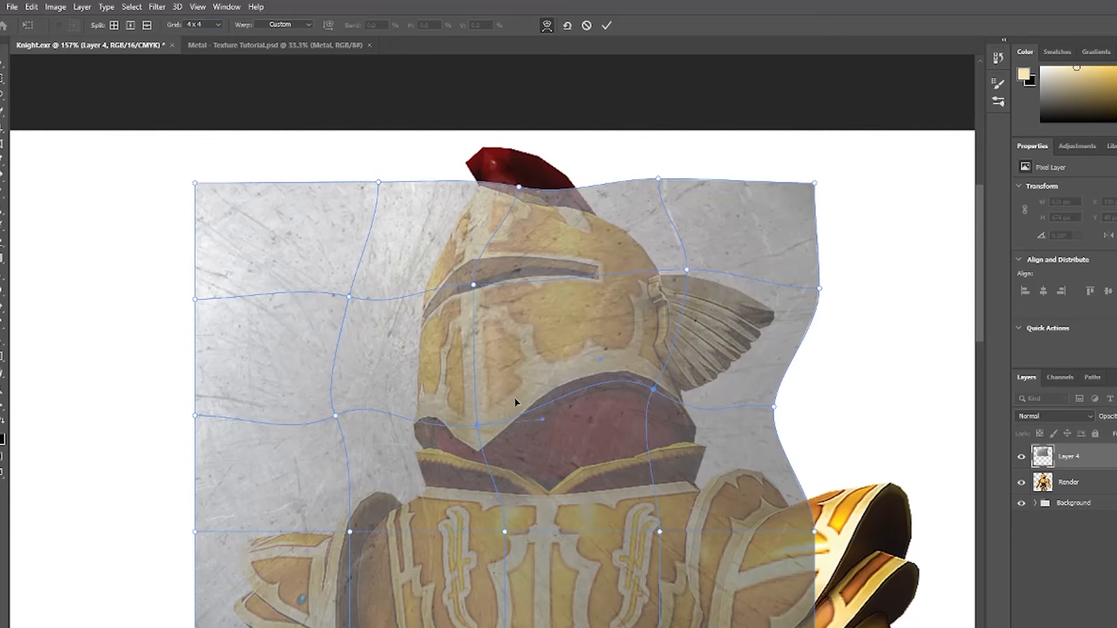
pyautogui.moveTo(516, 401); pyautogui.dragTo(510, 396)
pyautogui.moveTo(478, 395); pyautogui.dragTo(469, 395)
pyautogui.moveTo(501, 428); pyautogui.dragTo(519, 424)
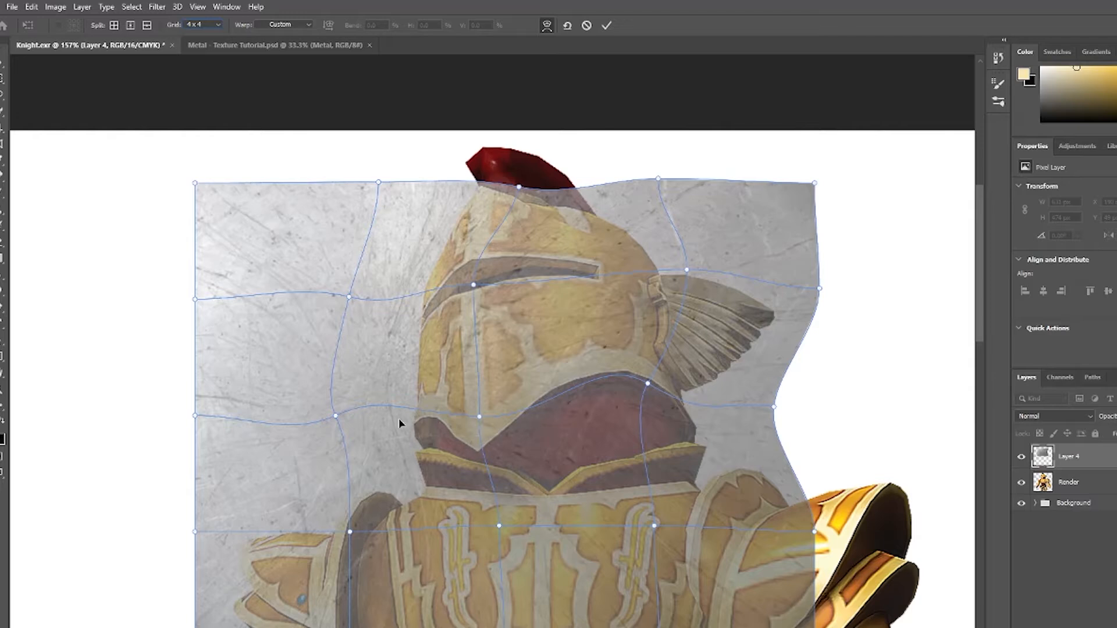
pyautogui.click(606, 25)
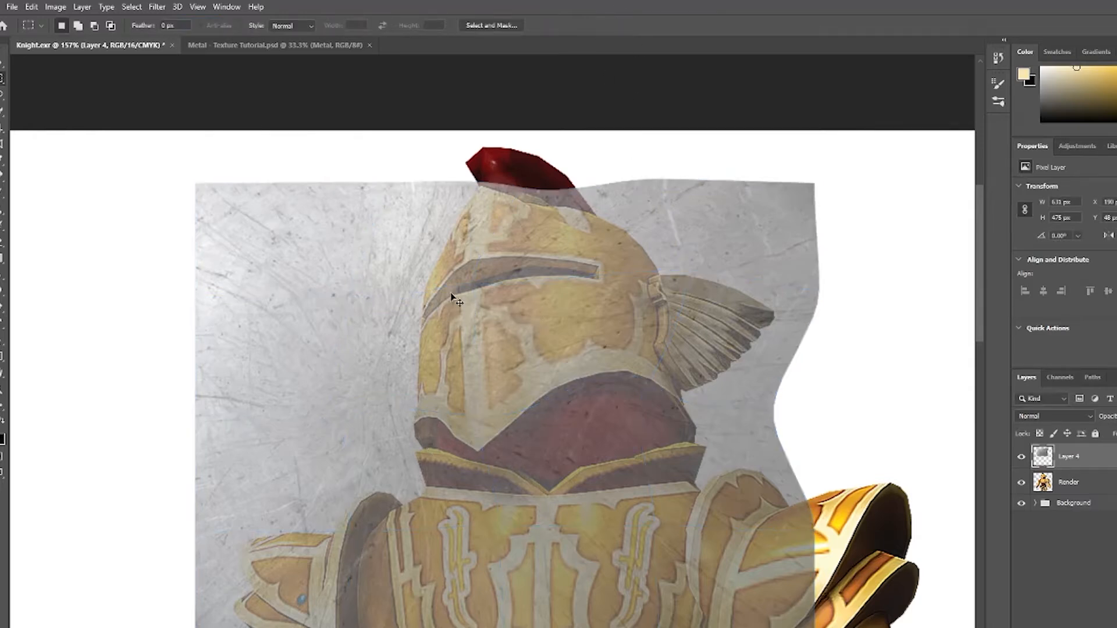
pyautogui.hotkey('ctrl', 't')
pyautogui.rightClick(489, 319)
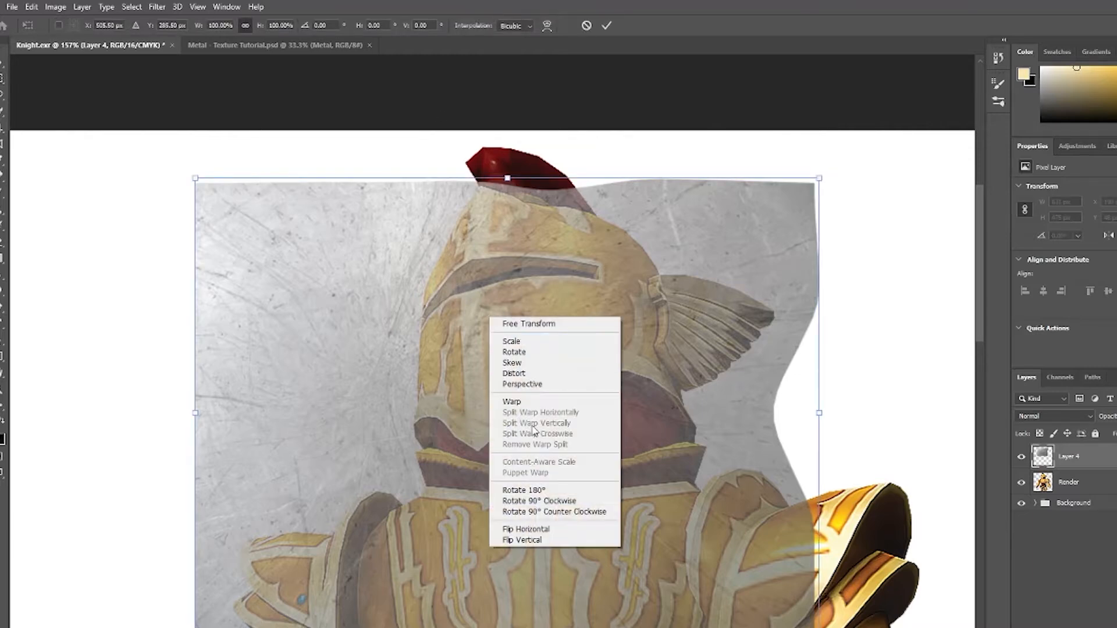
pyautogui.click(515, 400)
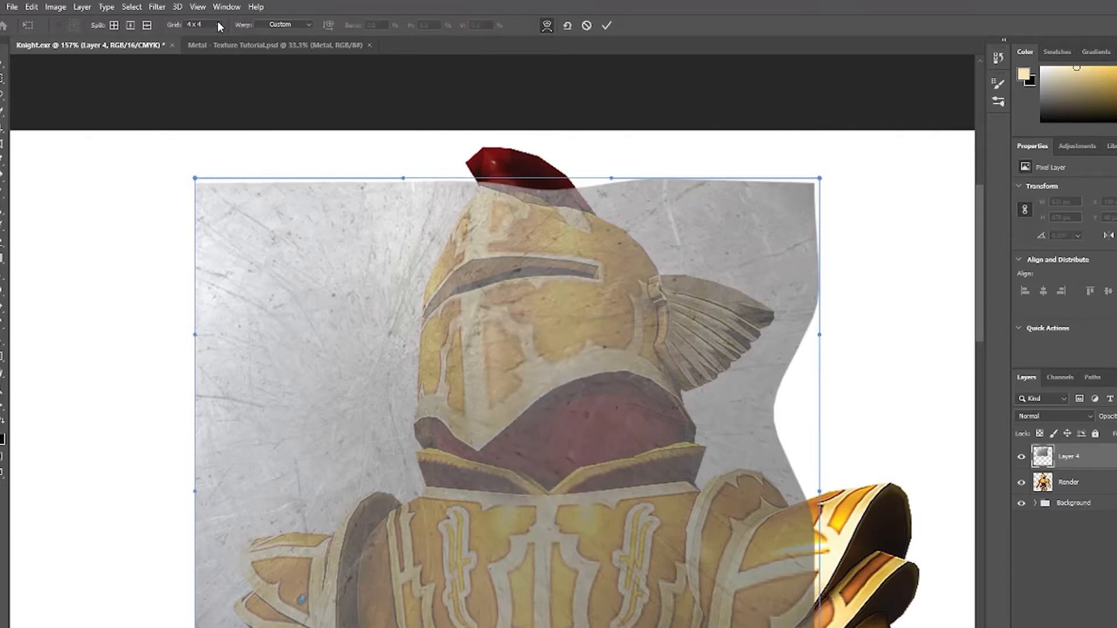
pyautogui.click(218, 25)
pyautogui.click(204, 74)
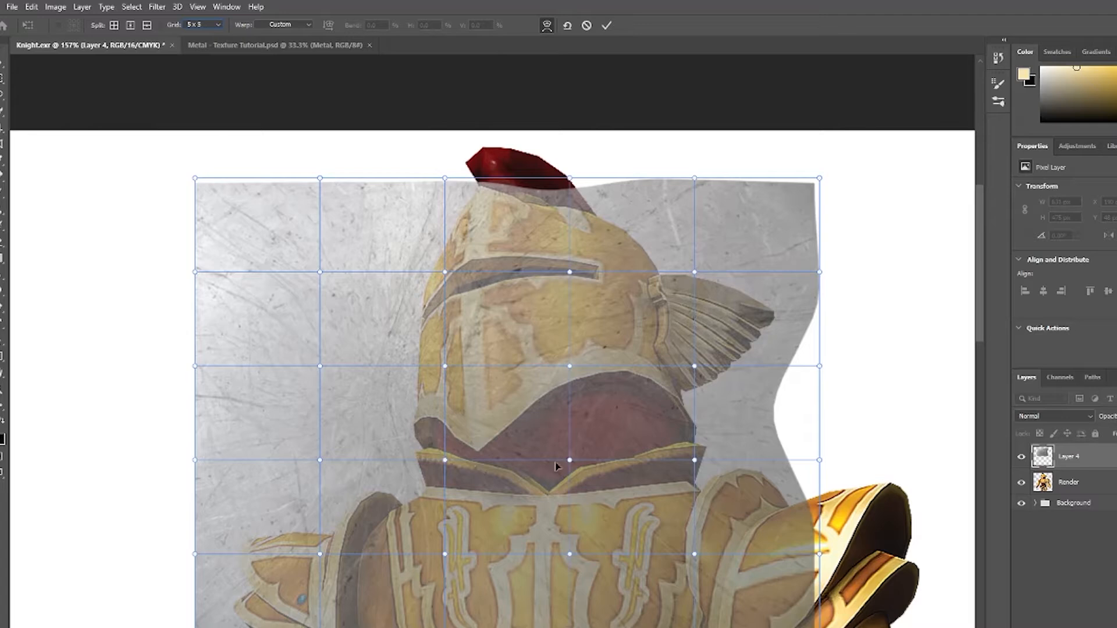
pyautogui.click(607, 25)
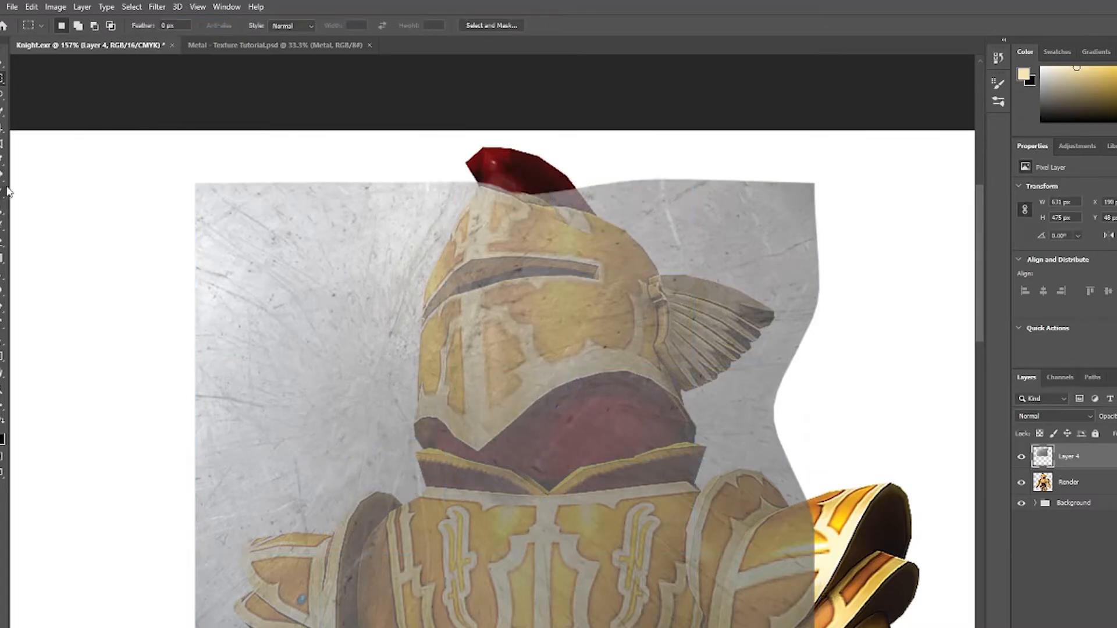
# Lasso-select the helmet area on the texture layer, adding small bits along its top edge.
pyautogui.click(3, 94)
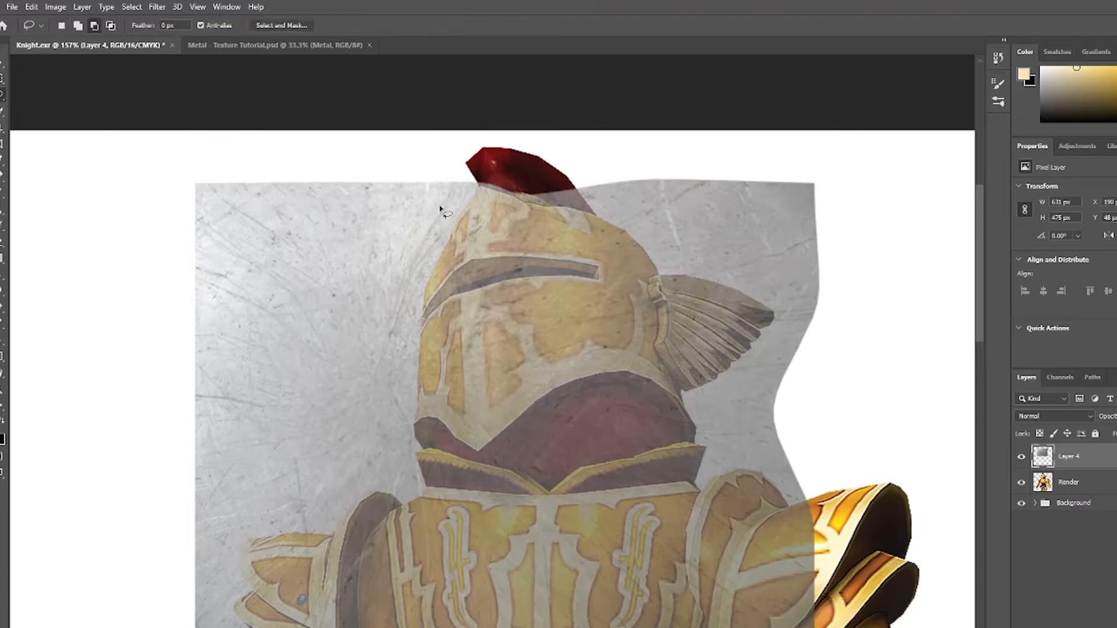
pyautogui.moveTo(459, 208)
pyautogui.mouseDown()
pyautogui.moveTo(418, 267)
pyautogui.moveTo(417, 299)
pyautogui.mouseUp()
pyautogui.moveTo(415, 346)
pyautogui.mouseDown()
pyautogui.moveTo(409, 436)
pyautogui.moveTo(430, 461)
pyautogui.moveTo(441, 435)
pyautogui.moveTo(466, 460)
pyautogui.moveTo(488, 458)
pyautogui.moveTo(562, 392)
pyautogui.moveTo(626, 380)
pyautogui.moveTo(663, 402)
pyautogui.moveTo(681, 453)
pyautogui.moveTo(706, 446)
pyautogui.mouseUp()
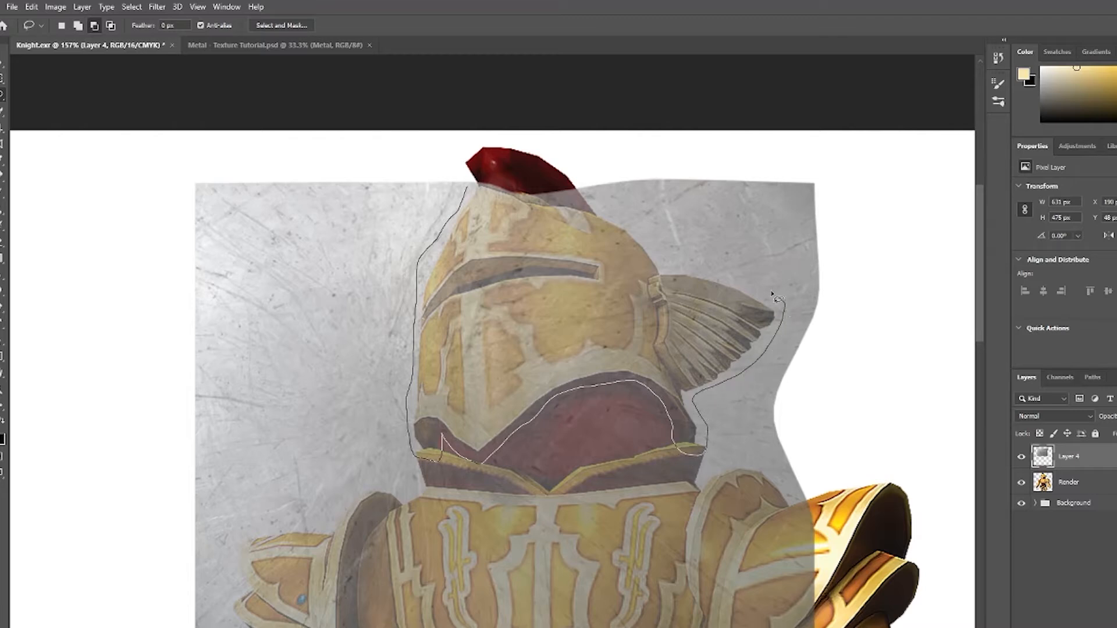
pyautogui.moveTo(773, 295); pyautogui.dragTo(675, 267)
pyautogui.moveTo(575, 209); pyautogui.dragTo(464, 198)
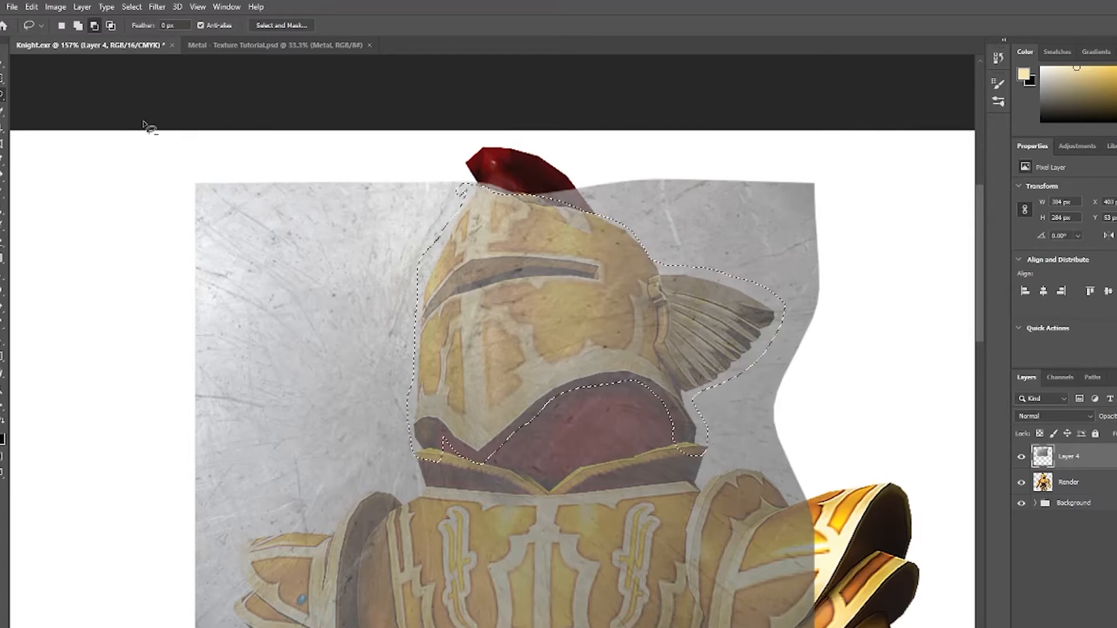
pyautogui.click(78, 26)
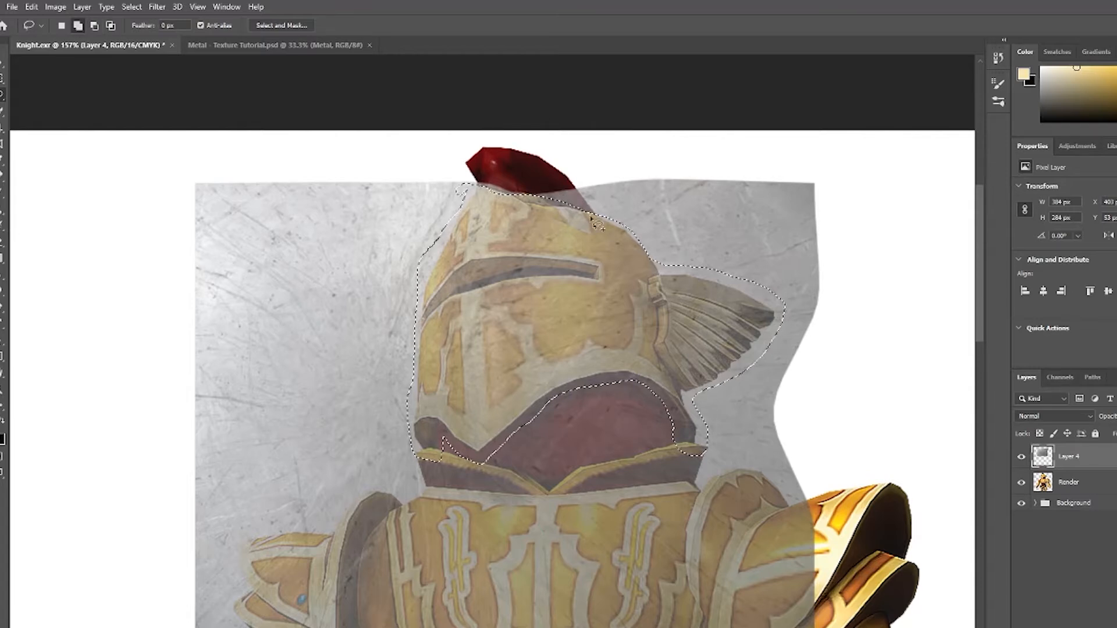
pyautogui.moveTo(564, 213)
pyautogui.mouseDown()
pyautogui.moveTo(611, 212)
pyautogui.moveTo(625, 257)
pyautogui.moveTo(569, 224)
pyautogui.mouseUp()
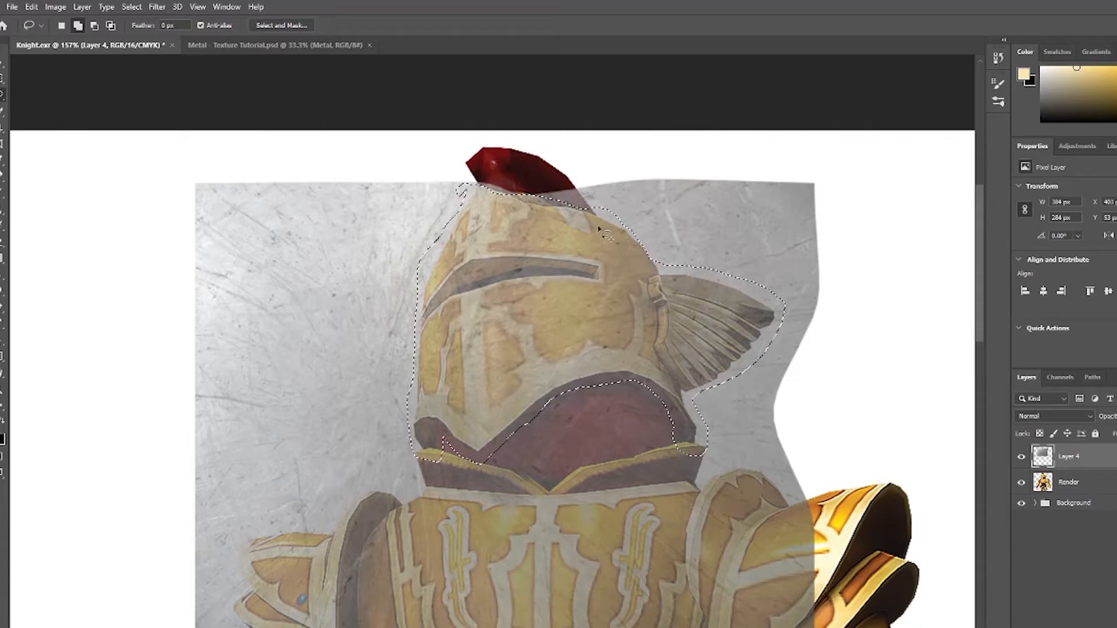
pyautogui.moveTo(464, 185)
pyautogui.mouseDown()
pyautogui.moveTo(658, 272)
pyautogui.moveTo(465, 182)
pyautogui.mouseUp()
# Invert the selection and delete the texture outside the helmet.
pyautogui.click(131, 7)
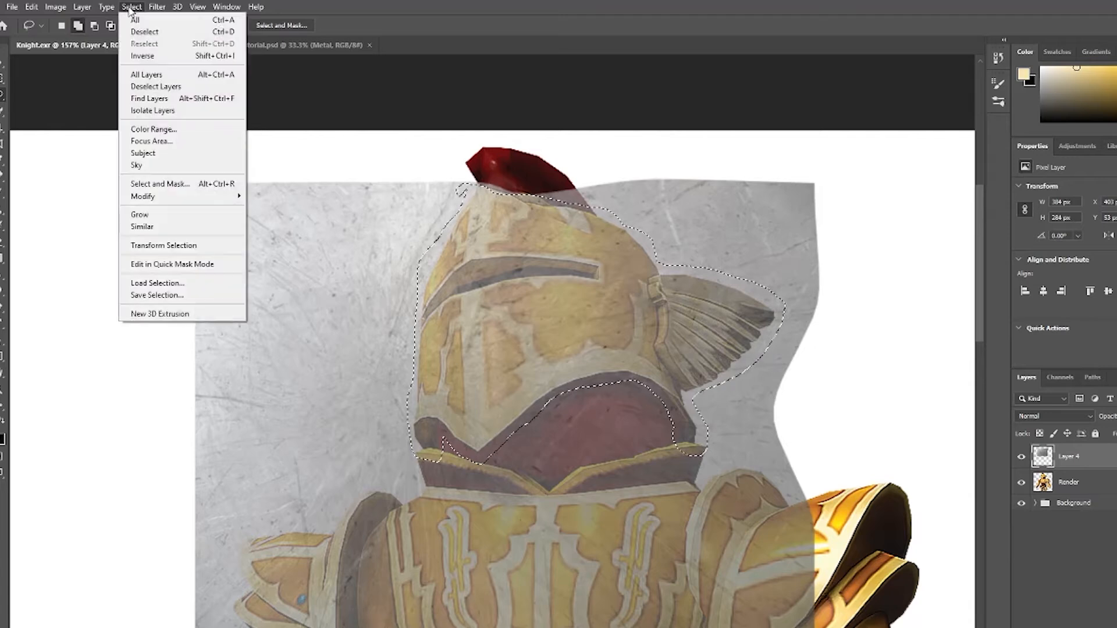
pyautogui.click(142, 55)
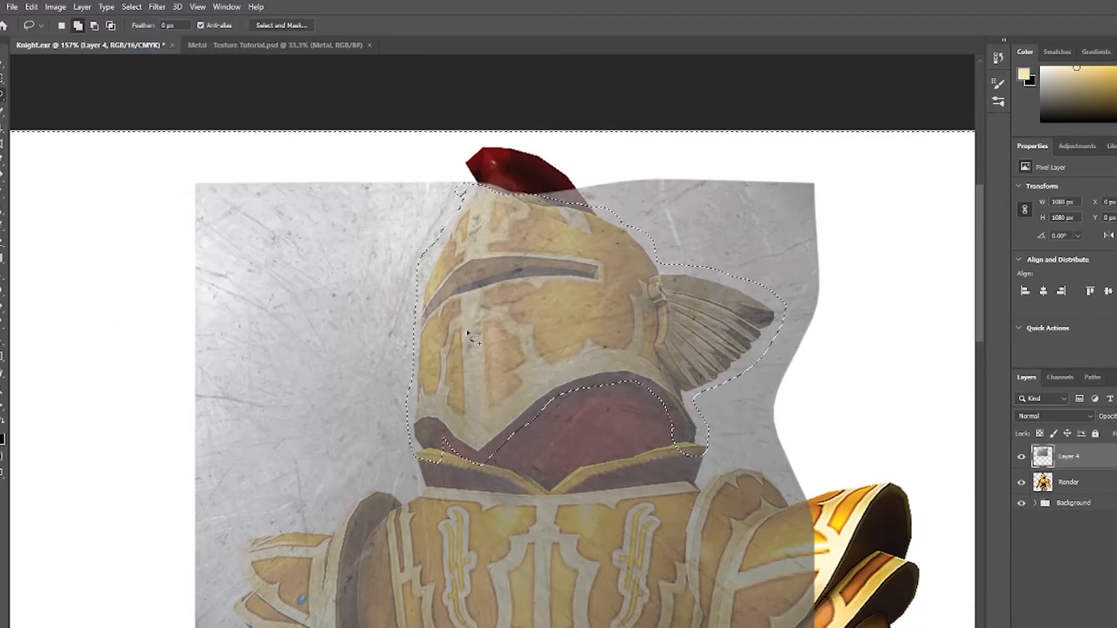
pyautogui.press('Delete')
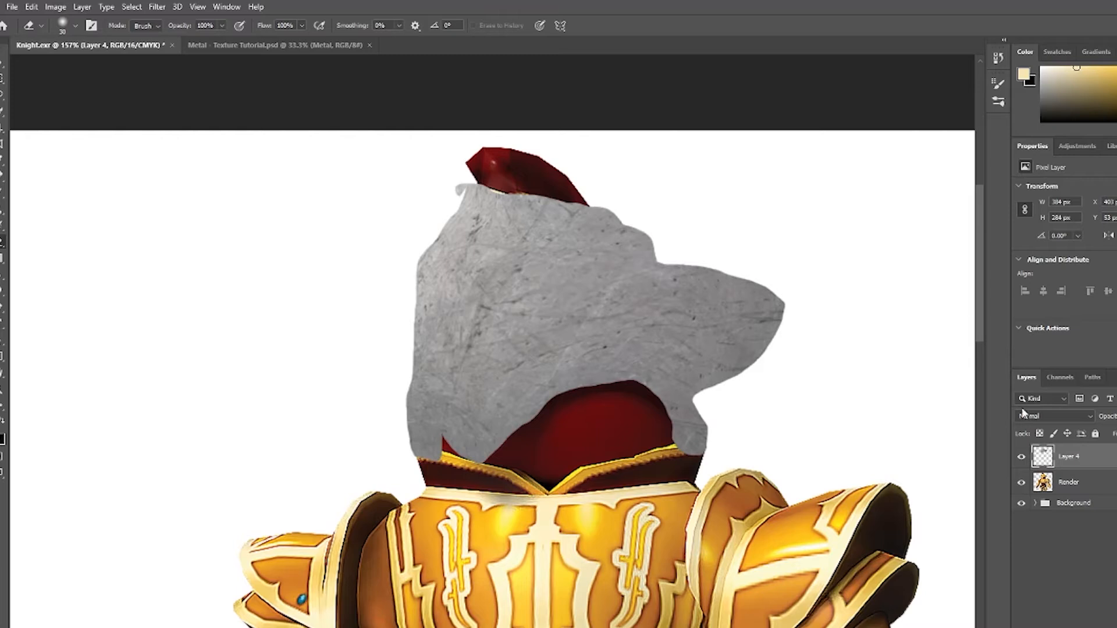
# Set the texture layer's blend mode to Overlay and toggle its visibility to compare before and after.
pyautogui.click(1045, 417)
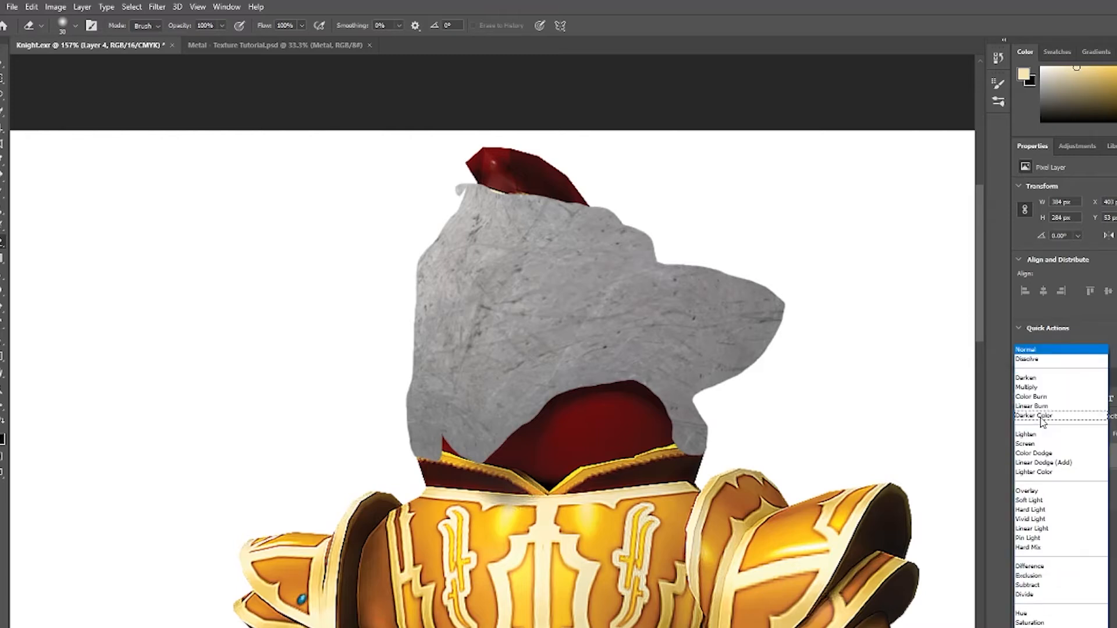
pyautogui.click(1033, 492)
pyautogui.click(1022, 457)
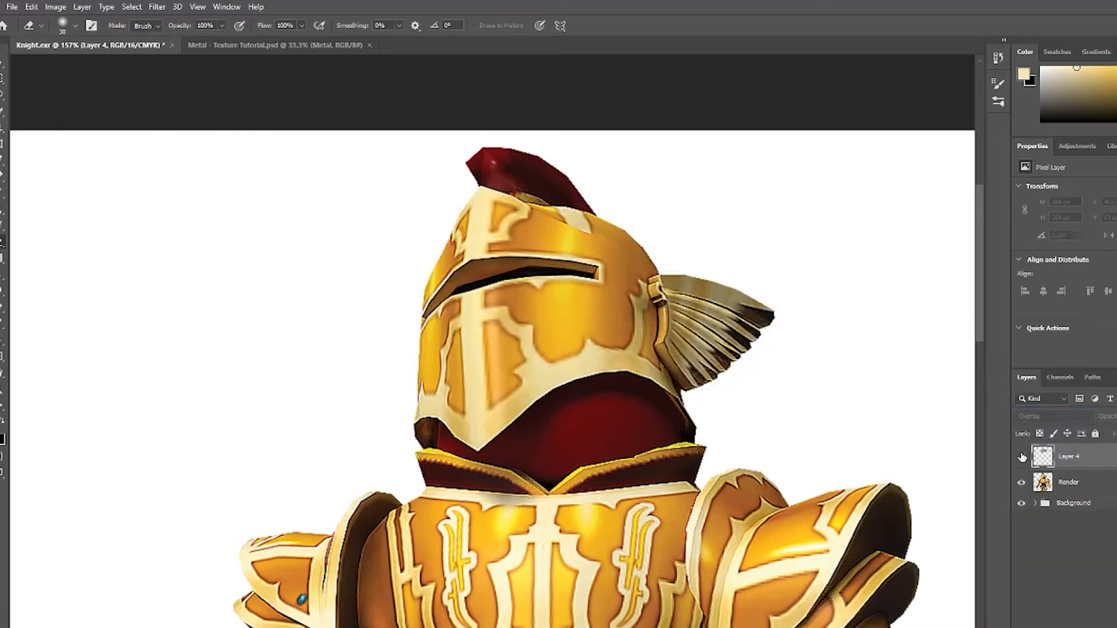
pyautogui.click(1022, 458)
pyautogui.click(1022, 458)
pyautogui.click(1023, 458)
pyautogui.click(1022, 457)
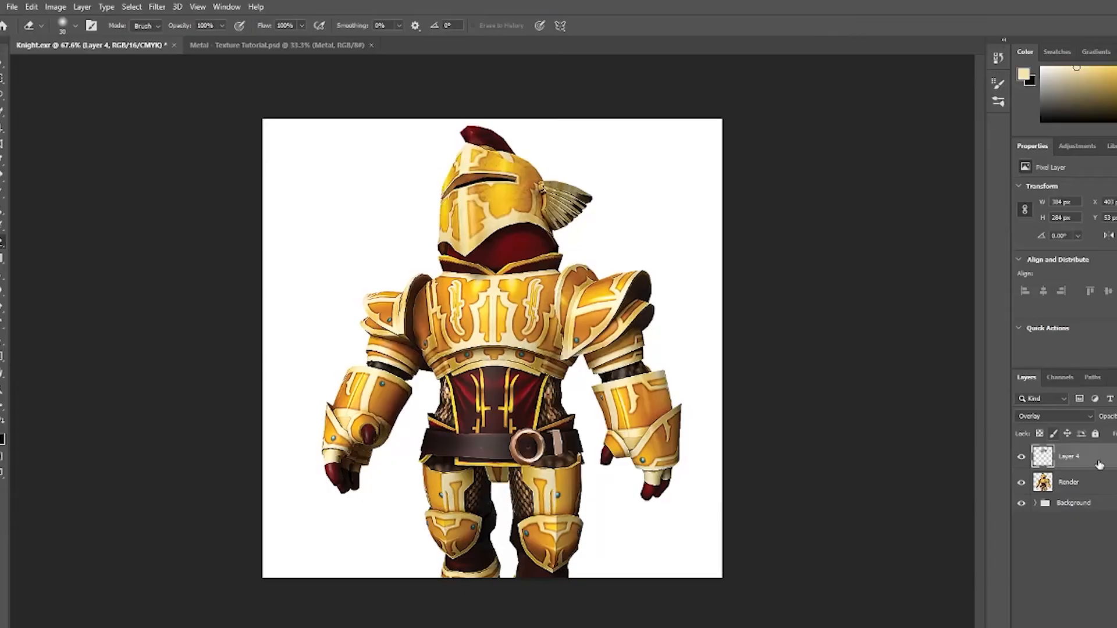
pyautogui.click(1022, 458)
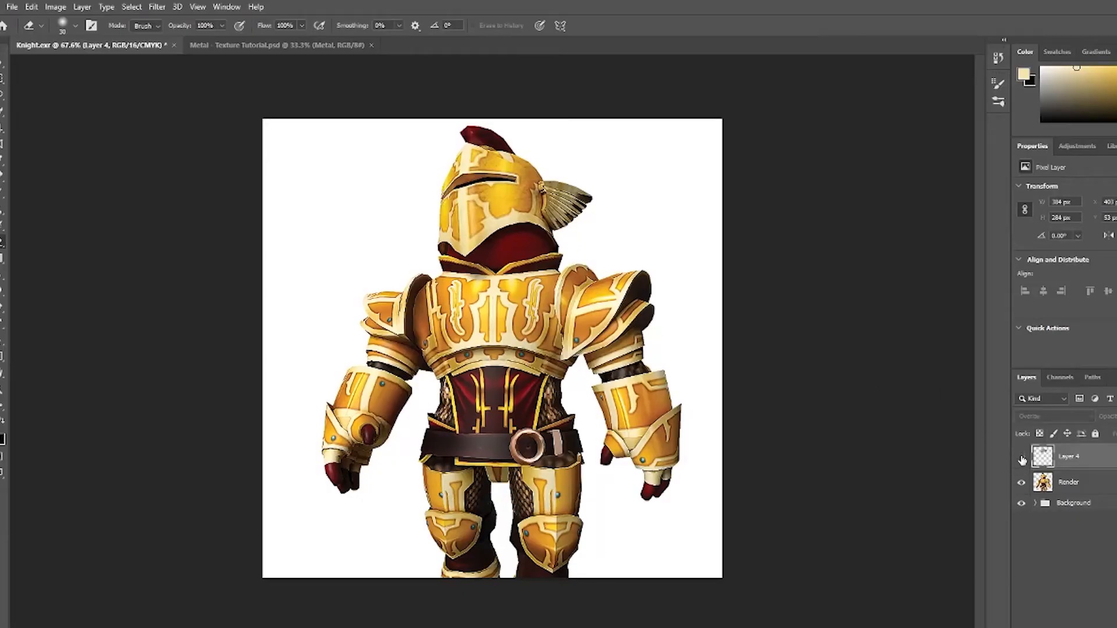
pyautogui.click(1022, 458)
pyautogui.click(1022, 458)
pyautogui.click(1022, 458)
# Zoom in on the helmet and reduce the eraser brush size.
pyautogui.scroll(5, 532, 167)
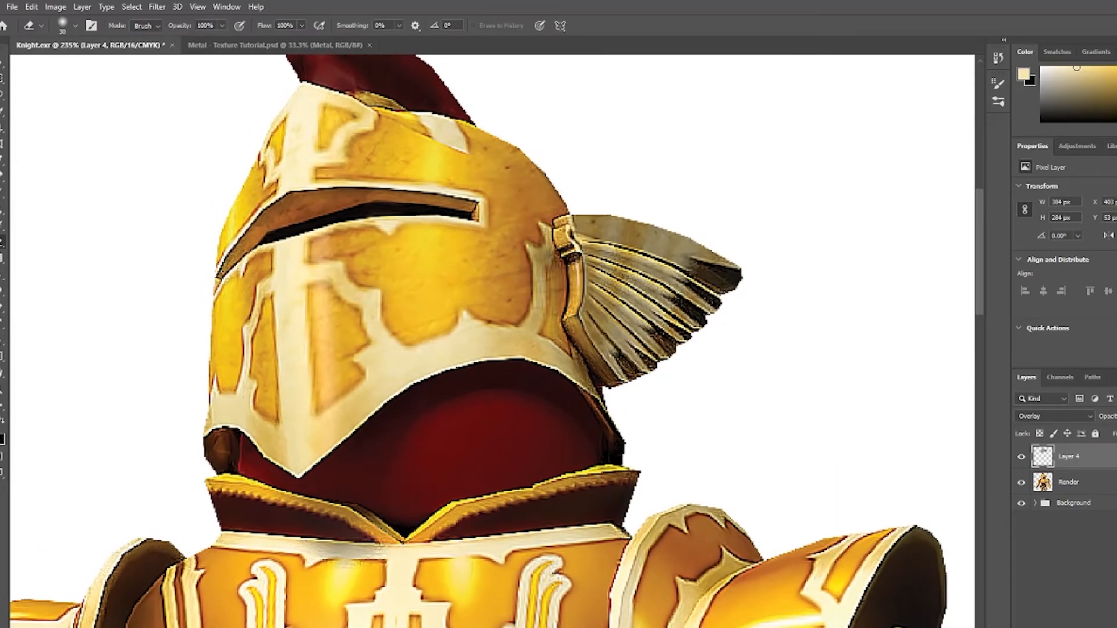
pyautogui.hscroll(-6, 493, 341)
pyautogui.hscroll(2, 493, 341)
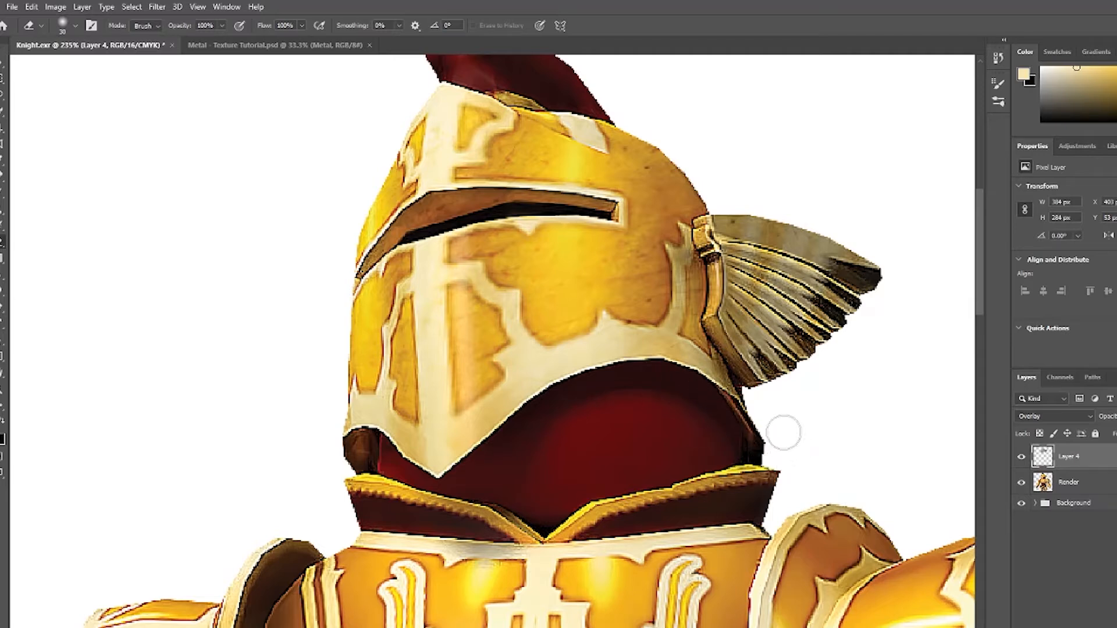
pyautogui.press('[')
pyautogui.press('[')
pyautogui.press('[')
pyautogui.press('[')
pyautogui.press('[')
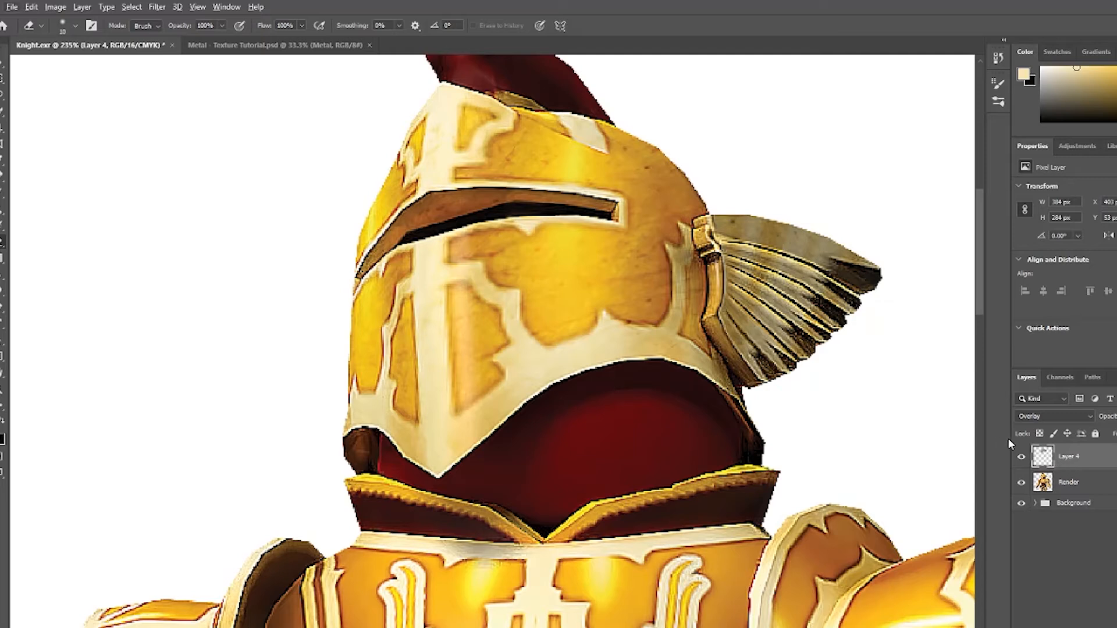
# Clip the texture layer to the Render layer and erase stray texture around the helmet's wing.
pyautogui.keyDown('alt'); pyautogui.click(1074, 468); pyautogui.keyUp('alt')
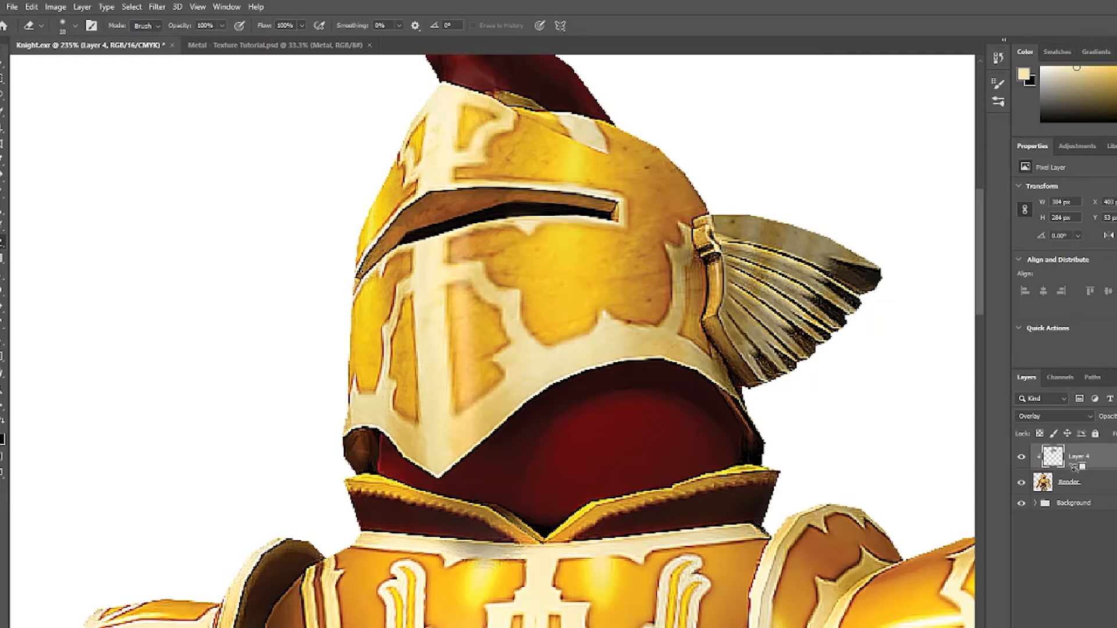
pyautogui.keyDown('alt'); pyautogui.click(1074, 468); pyautogui.keyUp('alt')
pyautogui.keyDown('alt'); pyautogui.click(1074, 469); pyautogui.keyUp('alt')
pyautogui.moveTo(820, 260)
pyautogui.mouseDown()
pyautogui.moveTo(770, 274)
pyautogui.moveTo(803, 280)
pyautogui.moveTo(741, 300)
pyautogui.moveTo(749, 295)
pyautogui.mouseUp()
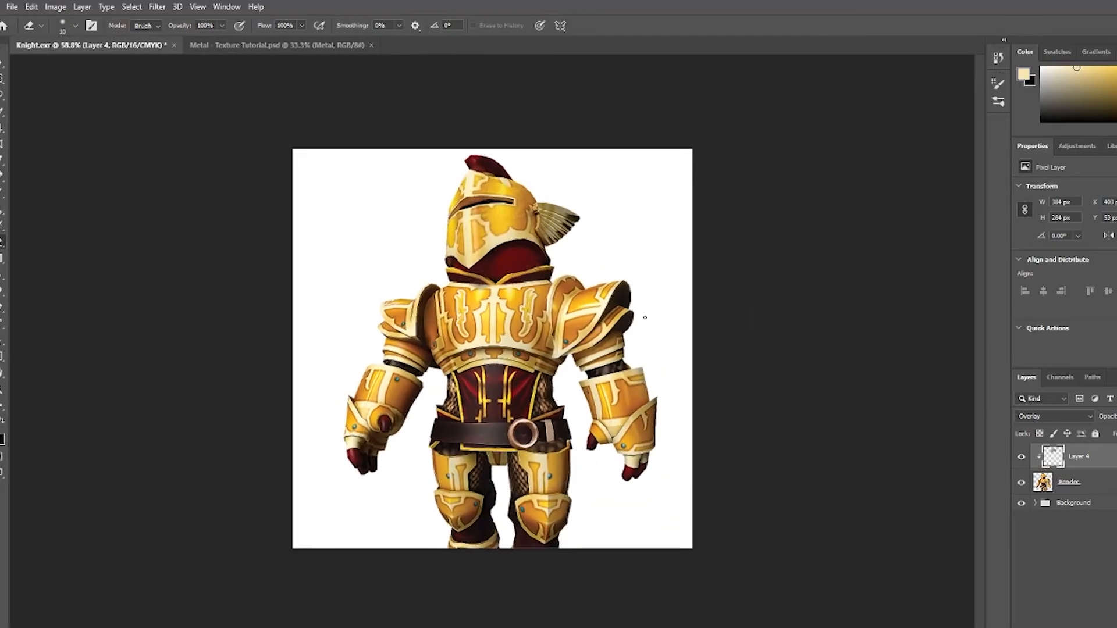
pyautogui.moveTo(562, 216)
pyautogui.mouseDown()
pyautogui.moveTo(599, 179)
pyautogui.moveTo(571, 219)
pyautogui.mouseUp()
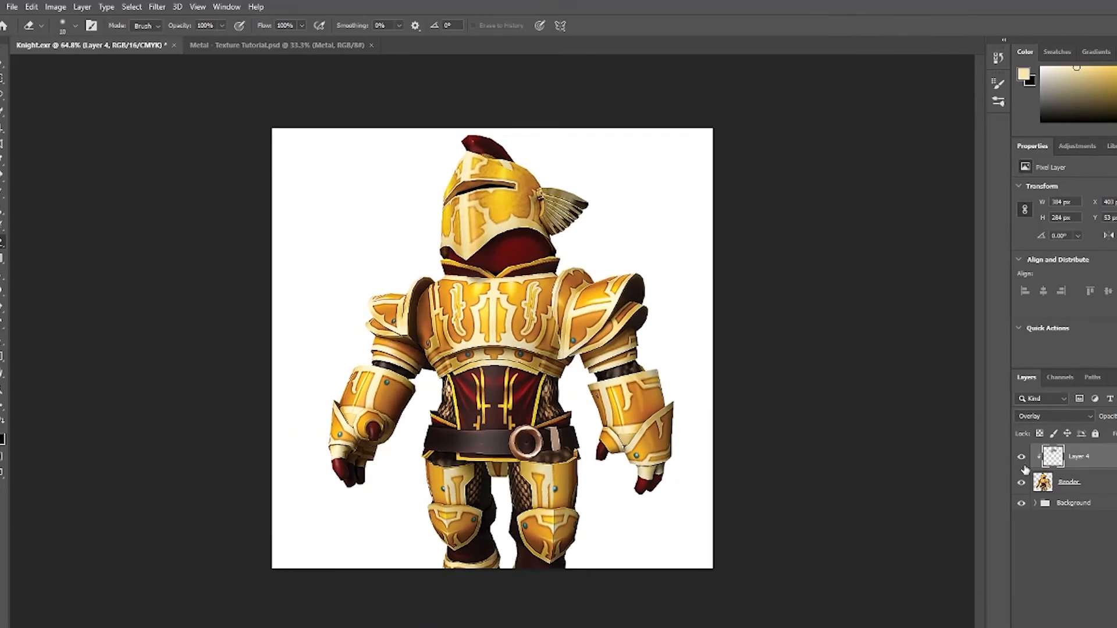
# Toggle the layers' visibility and zoom in to compare the textured helmet with the original.
pyautogui.click(1022, 484)
pyautogui.click(1022, 484)
pyautogui.click(1022, 458)
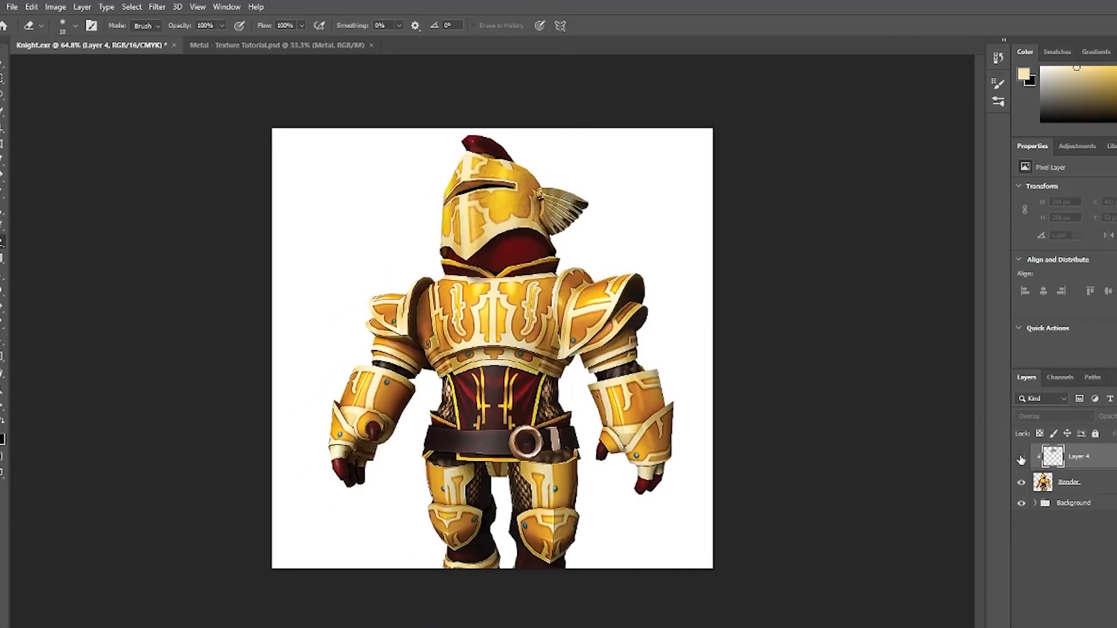
pyautogui.click(1021, 458)
pyautogui.moveTo(485, 201); pyautogui.dragTo(534, 184)
pyautogui.scroll(3, 981, 314)
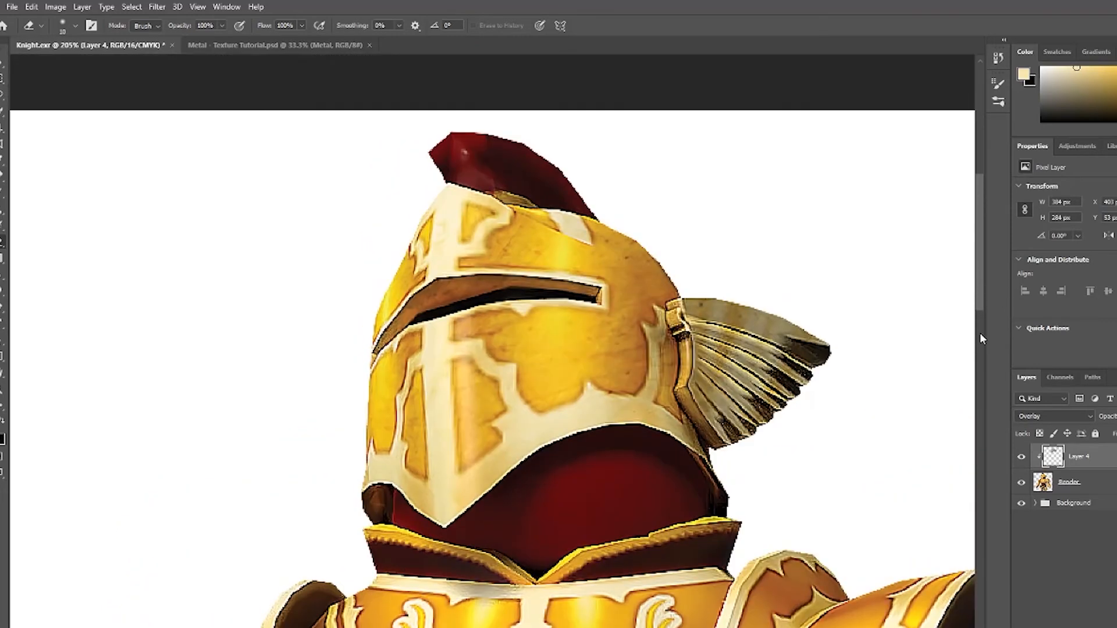
# Add a new empty layer above the texture, reset the colours, and set its blend mode to Overlay.
pyautogui.hotkey('ctrl', 'shift', 'alt', 'n')
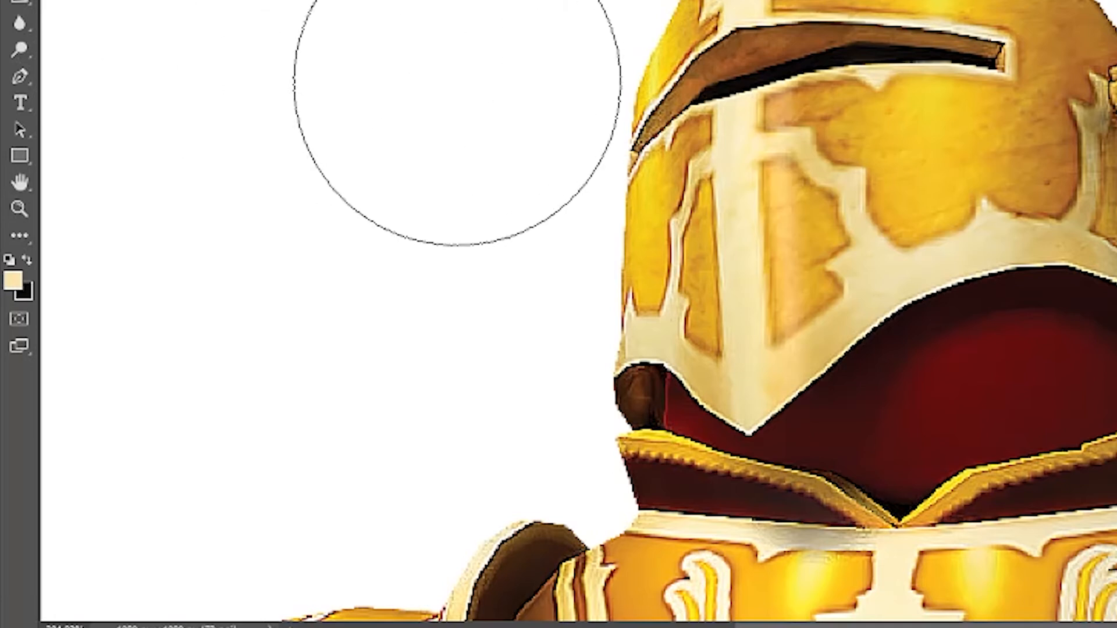
pyautogui.press('d')
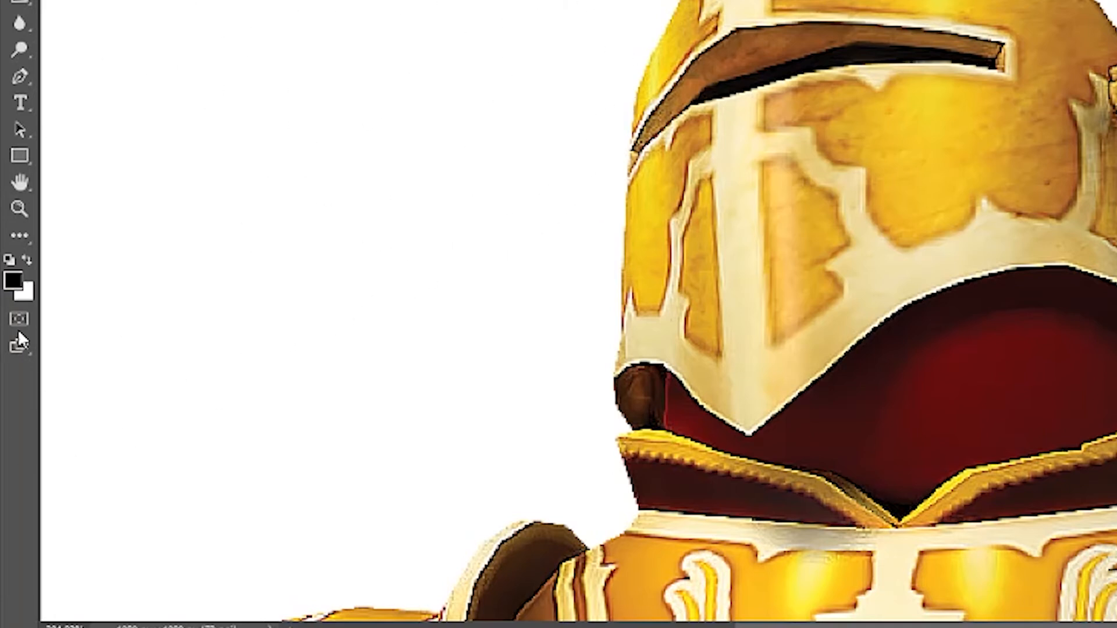
pyautogui.click(30, 258)
pyautogui.click(31, 258)
pyautogui.click(30, 261)
pyautogui.click(29, 260)
pyautogui.press('x')
pyautogui.press('x')
pyautogui.press('x')
pyautogui.press('x')
pyautogui.press('x')
pyautogui.press('x')
pyautogui.press('x')
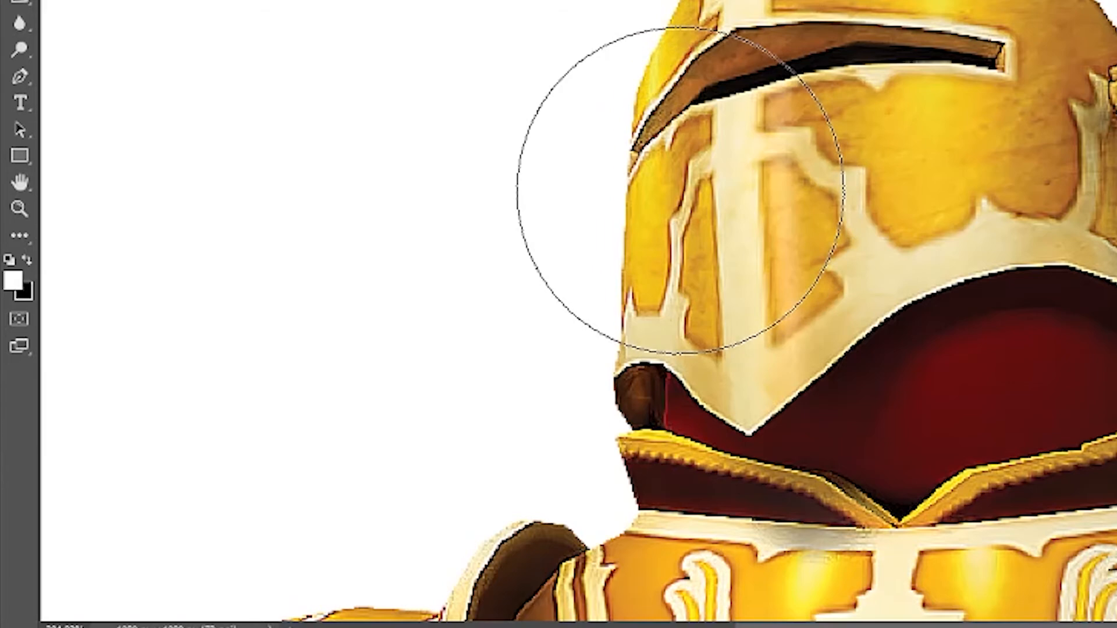
pyautogui.press('x')
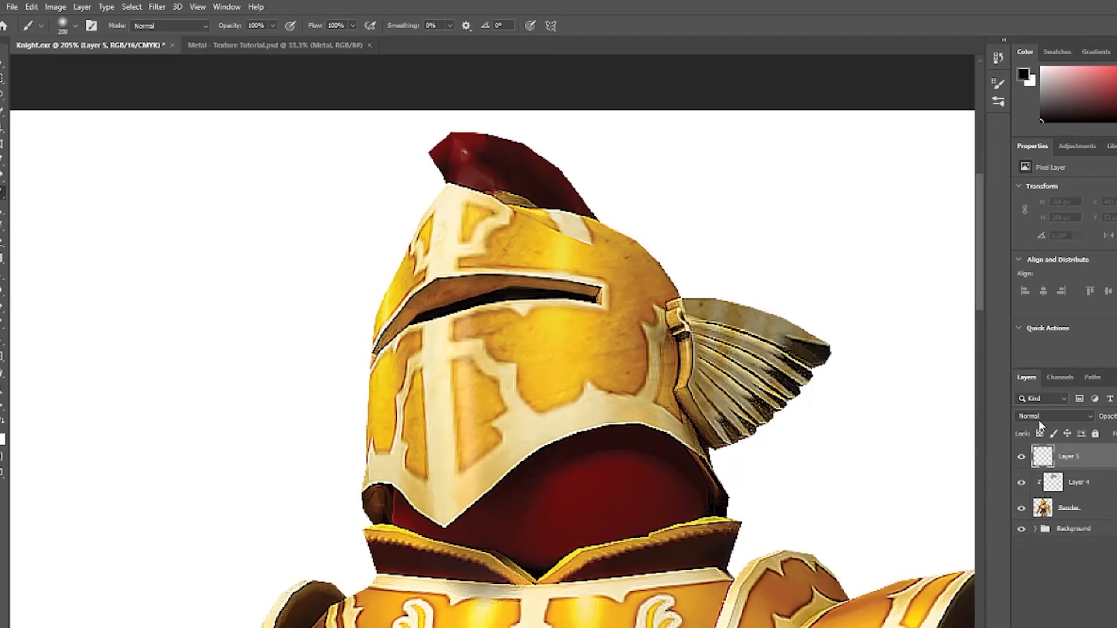
pyautogui.click(1037, 414)
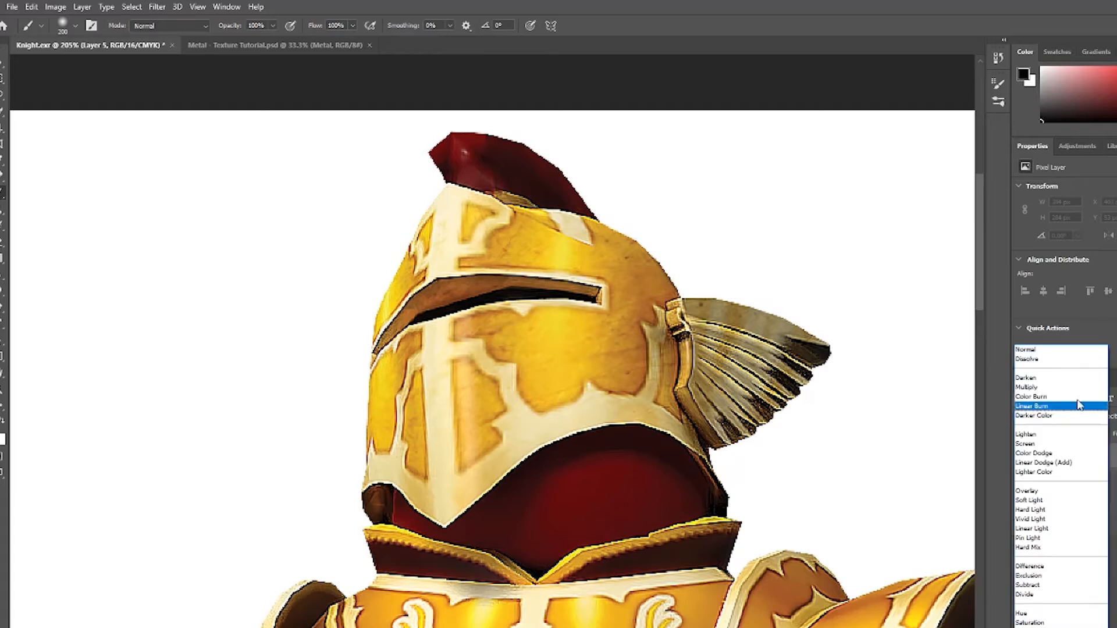
pyautogui.click(1027, 491)
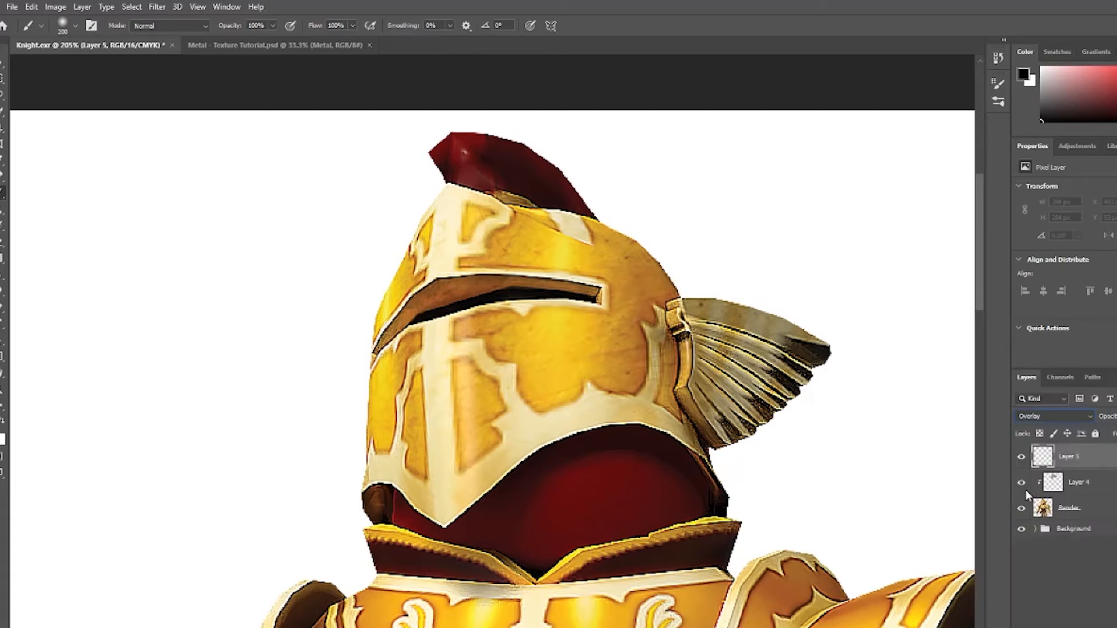
# Try painting a highlight stroke across the faceplate with a smaller brush, and undo it.
pyautogui.press('[')
pyautogui.press('[')
pyautogui.press('[')
pyautogui.press('[')
pyautogui.press('[')
pyautogui.press('[')
pyautogui.press('[')
pyautogui.press('[')
pyautogui.press('[')
pyautogui.press('[')
pyautogui.press('[')
pyautogui.press('[')
pyautogui.press('[')
pyautogui.press('[')
pyautogui.moveTo(492, 321)
pyautogui.mouseDown()
pyautogui.moveTo(491, 492)
pyautogui.moveTo(479, 419)
pyautogui.moveTo(451, 497)
pyautogui.moveTo(428, 355)
pyautogui.moveTo(541, 400)
pyautogui.moveTo(442, 370)
pyautogui.moveTo(479, 423)
pyautogui.moveTo(543, 426)
pyautogui.mouseUp()
pyautogui.hotkey('ctrl', 'z')
pyautogui.press('x')
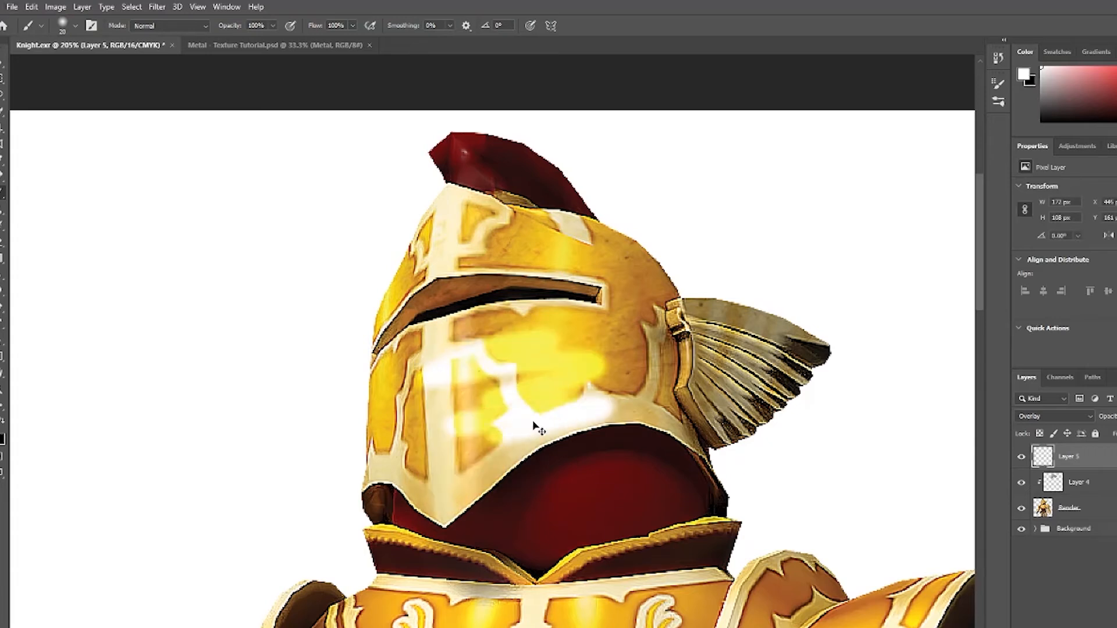
pyautogui.hotkey('ctrl', 'z')
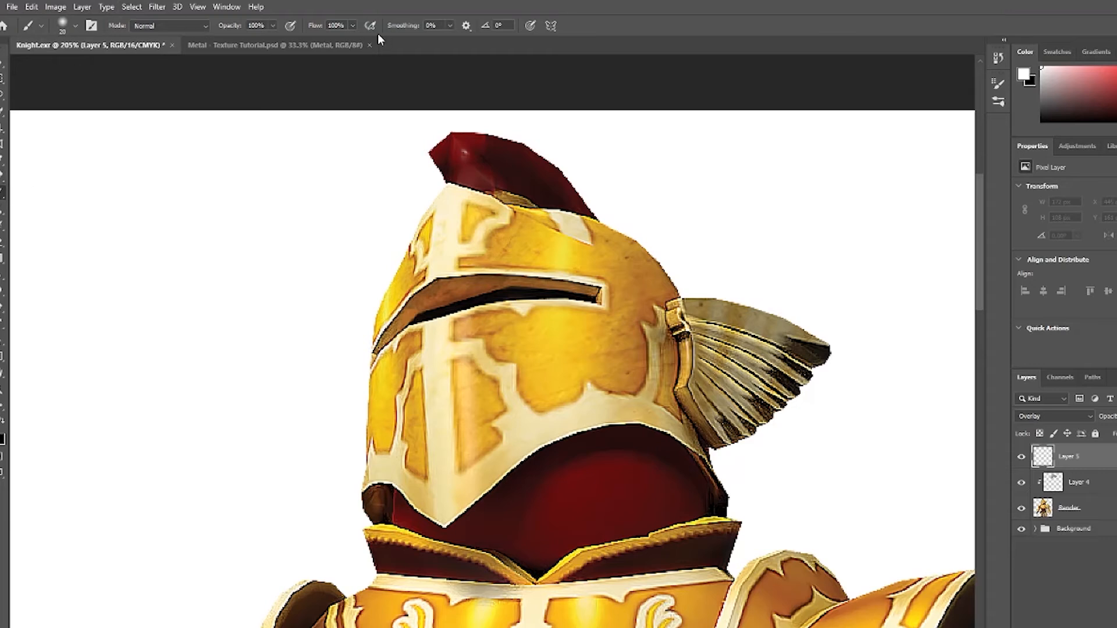
# Set the brush flow to 6% and enlarge the brush, then undo a test stroke on the faceplate.
pyautogui.click(352, 25)
pyautogui.moveTo(292, 39); pyautogui.dragTo(299, 43)
pyautogui.click(312, 79)
pyautogui.press('x')
pyautogui.press(']')
pyautogui.press(']')
pyautogui.press(']')
pyautogui.press(']')
pyautogui.press(']')
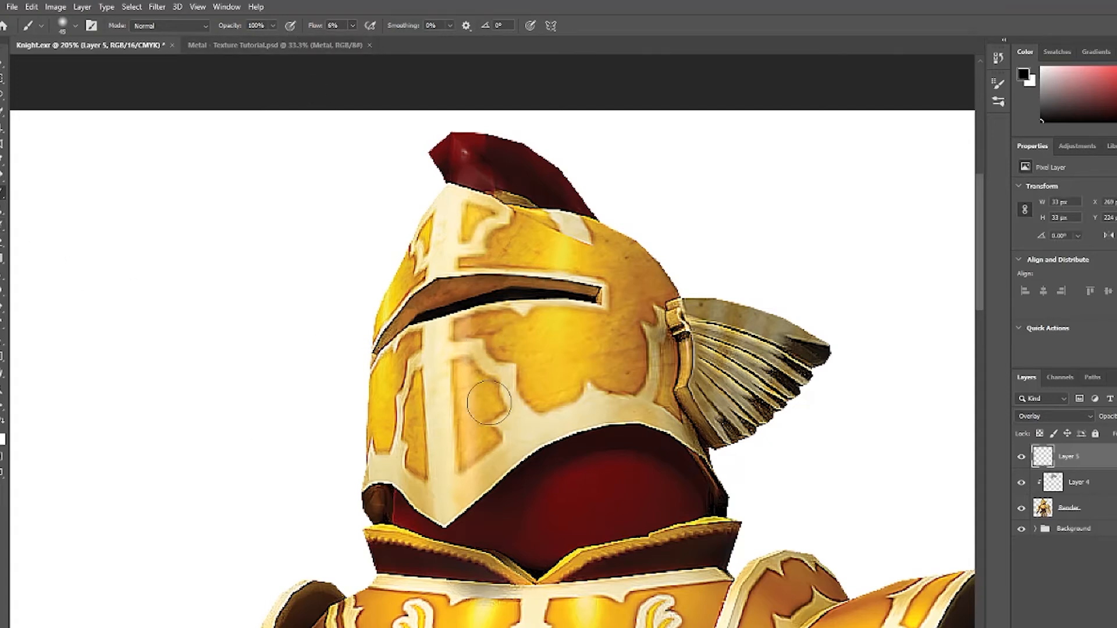
pyautogui.moveTo(489, 404); pyautogui.dragTo(498, 428)
pyautogui.hotkey('ctrl', 'z')
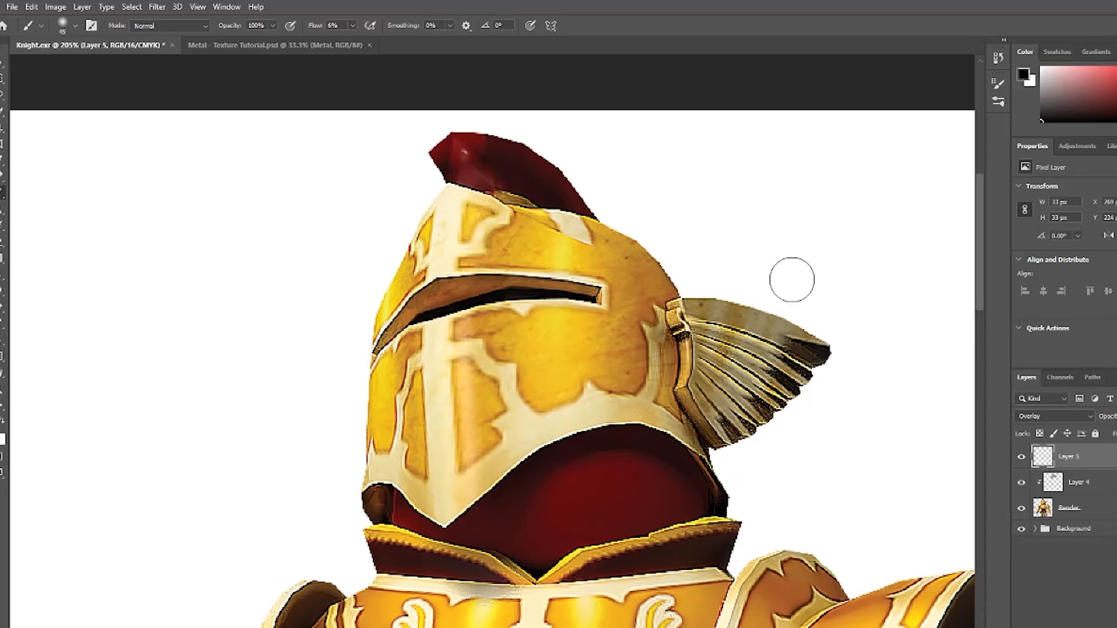
# Add another new layer and draw red guide lines down the helmet's faceplate with a thin brush.
pyautogui.scroll(-1, 849, 343)
pyautogui.moveTo(813, 294); pyautogui.dragTo(722, 298)
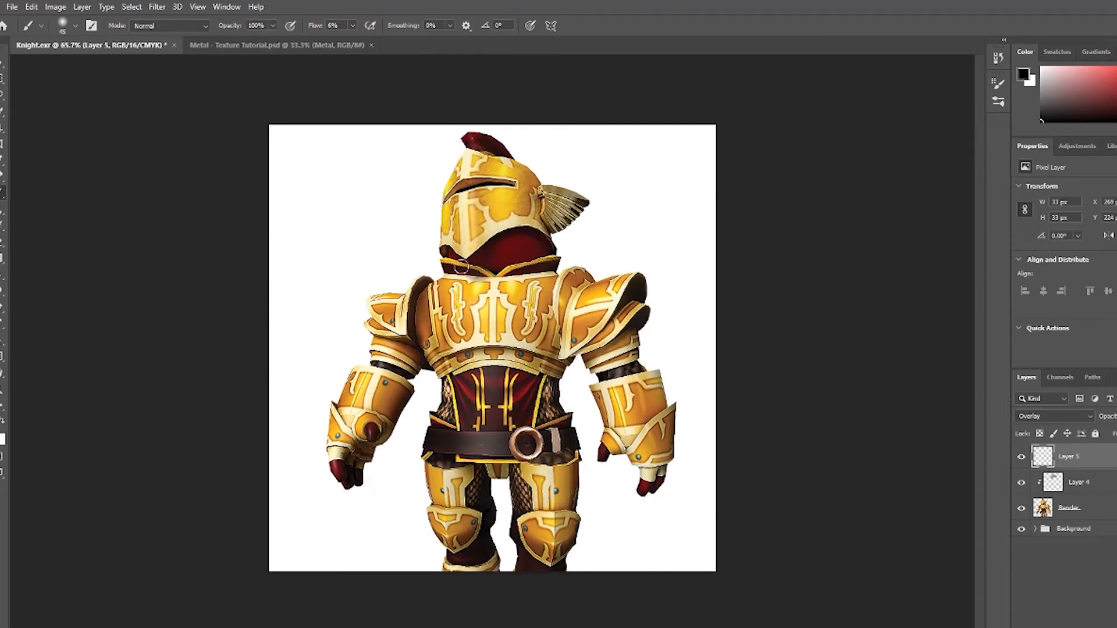
pyautogui.scroll(4, 498, 230)
pyautogui.moveTo(982, 283); pyautogui.dragTo(966, 247)
pyautogui.moveTo(664, 280); pyautogui.dragTo(695, 256)
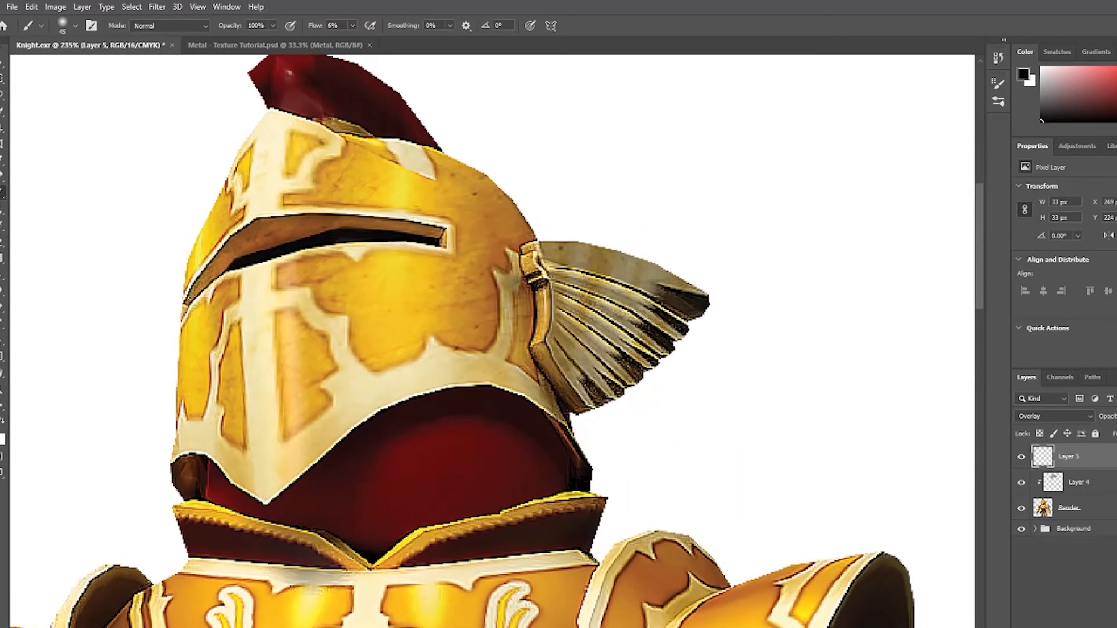
pyautogui.moveTo(605, 627)
pyautogui.mouseDown()
pyautogui.moveTo(543, 627)
pyautogui.moveTo(556, 627)
pyautogui.mouseUp()
pyautogui.press('[')
pyautogui.press('[')
pyautogui.press('[')
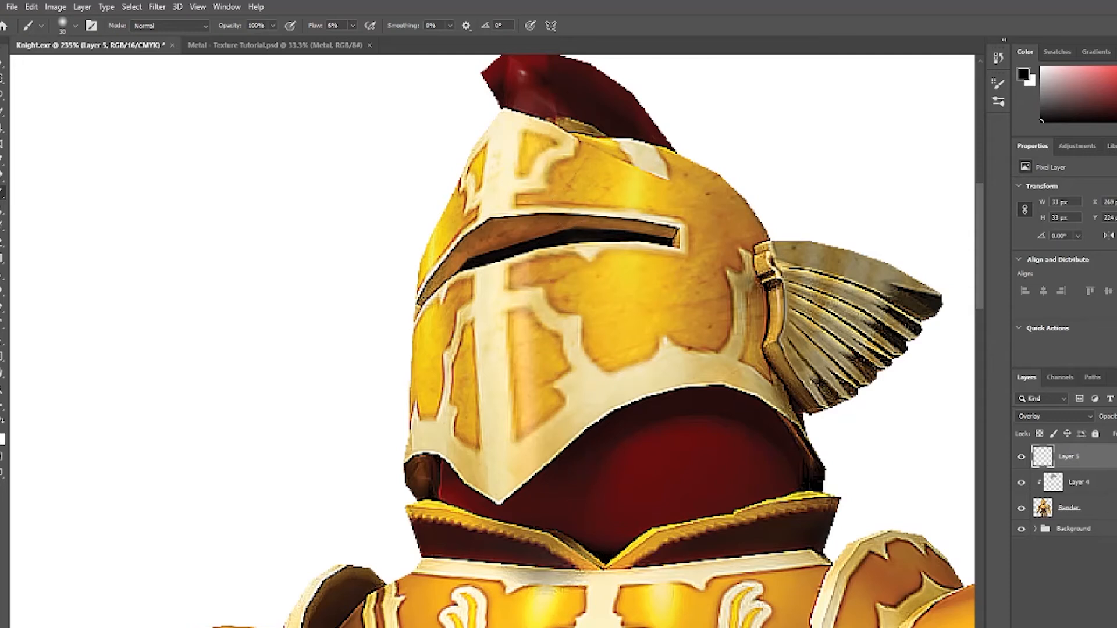
pyautogui.hotkey('ctrl', 'shift', 'alt', 'n')
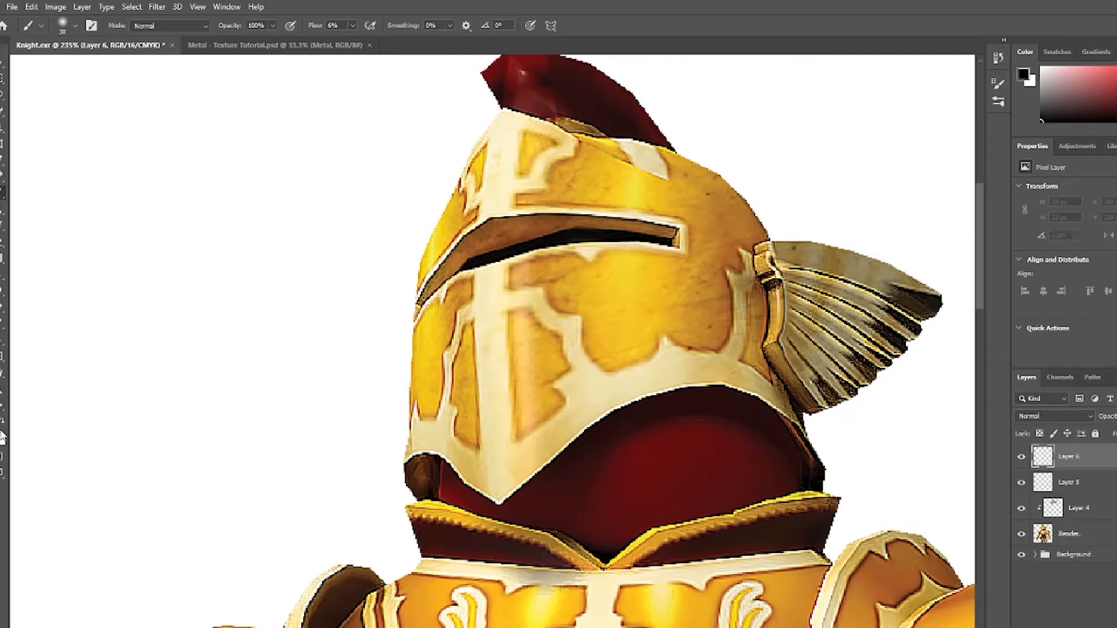
pyautogui.moveTo(1047, 109)
pyautogui.mouseDown()
pyautogui.moveTo(1116, 81)
pyautogui.moveTo(1116, 66)
pyautogui.mouseUp()
pyautogui.click(284, 150)
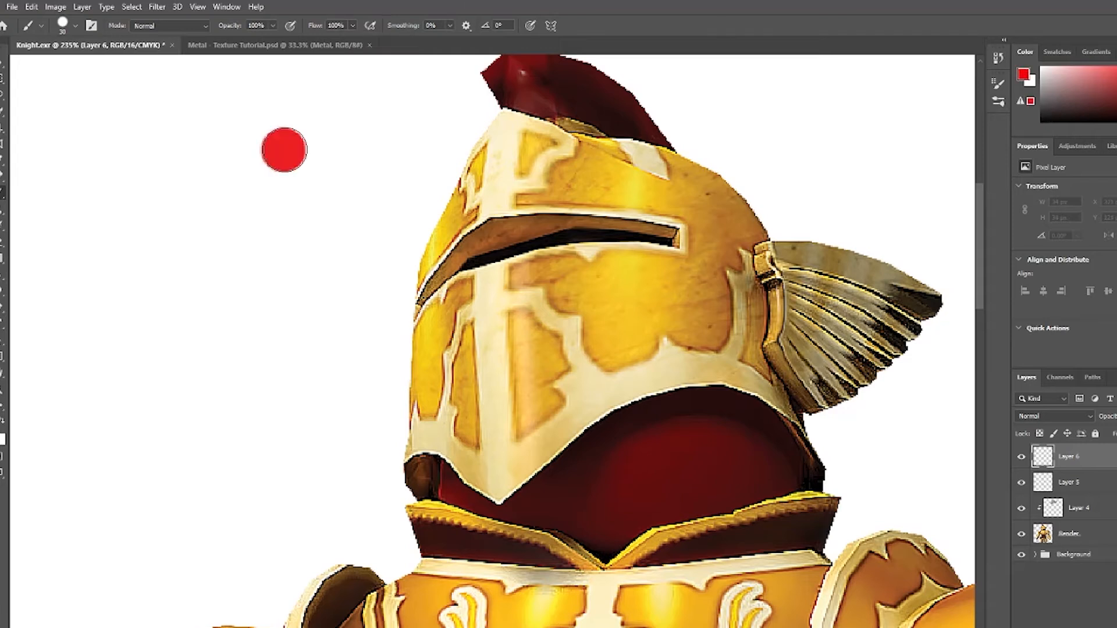
pyautogui.hotkey('ctrl', 'z')
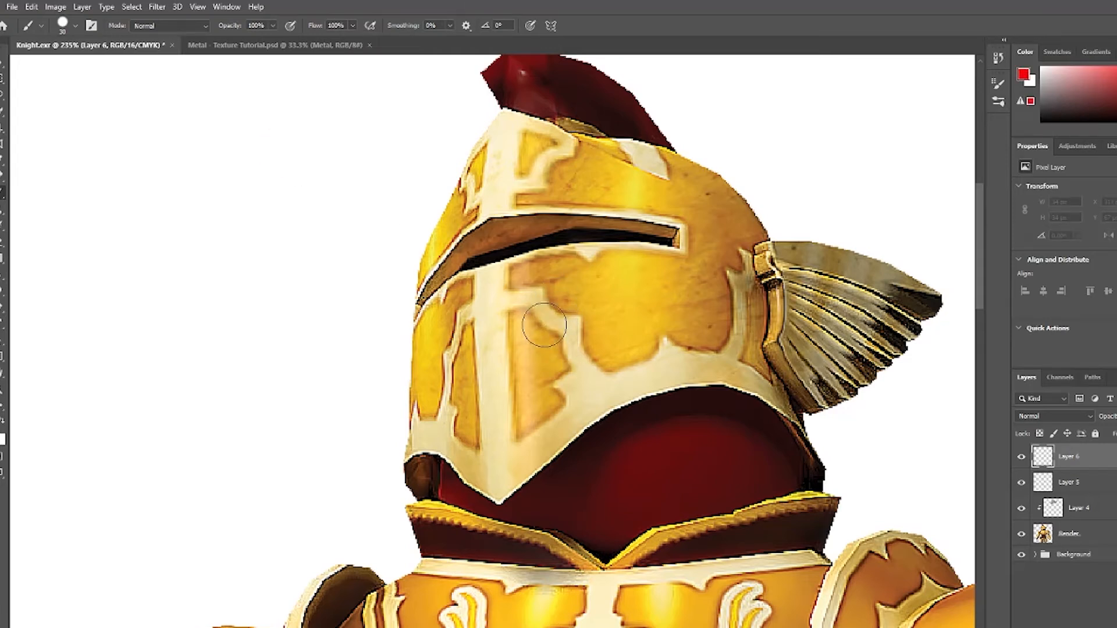
pyautogui.press('[')
pyautogui.press('[')
pyautogui.press('[')
pyautogui.moveTo(525, 262); pyautogui.dragTo(536, 444)
pyautogui.moveTo(580, 252); pyautogui.dragTo(590, 396)
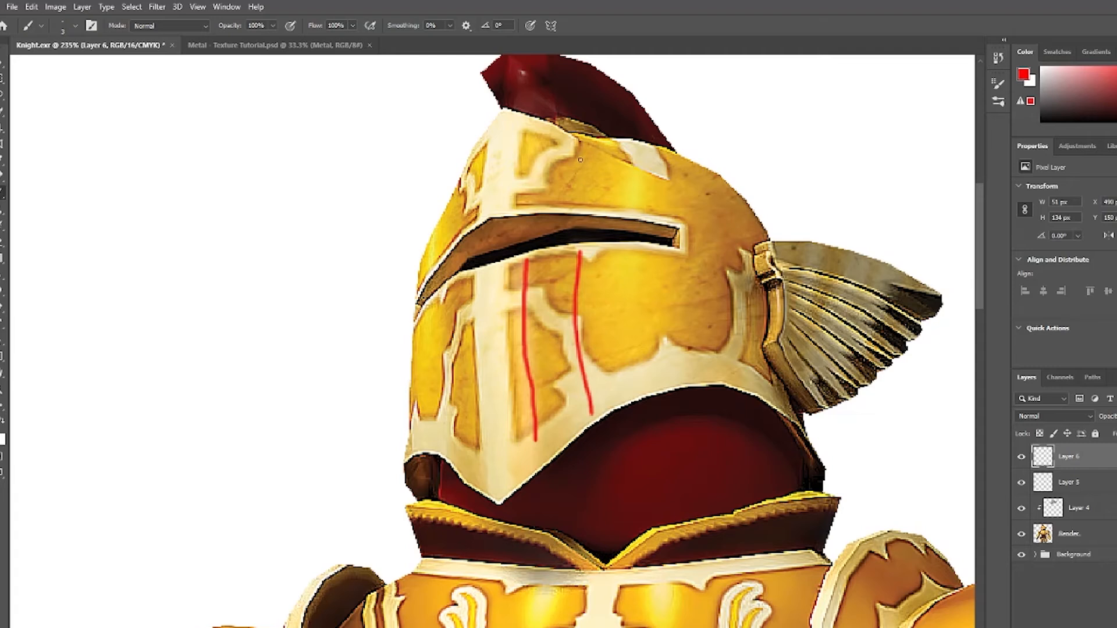
# Draw more red guide lines over the helmet's top, left side and along the visor slit.
pyautogui.moveTo(584, 170); pyautogui.dragTo(590, 202)
pyautogui.moveTo(539, 130); pyautogui.dragTo(530, 208)
pyautogui.moveTo(628, 173); pyautogui.dragTo(626, 205)
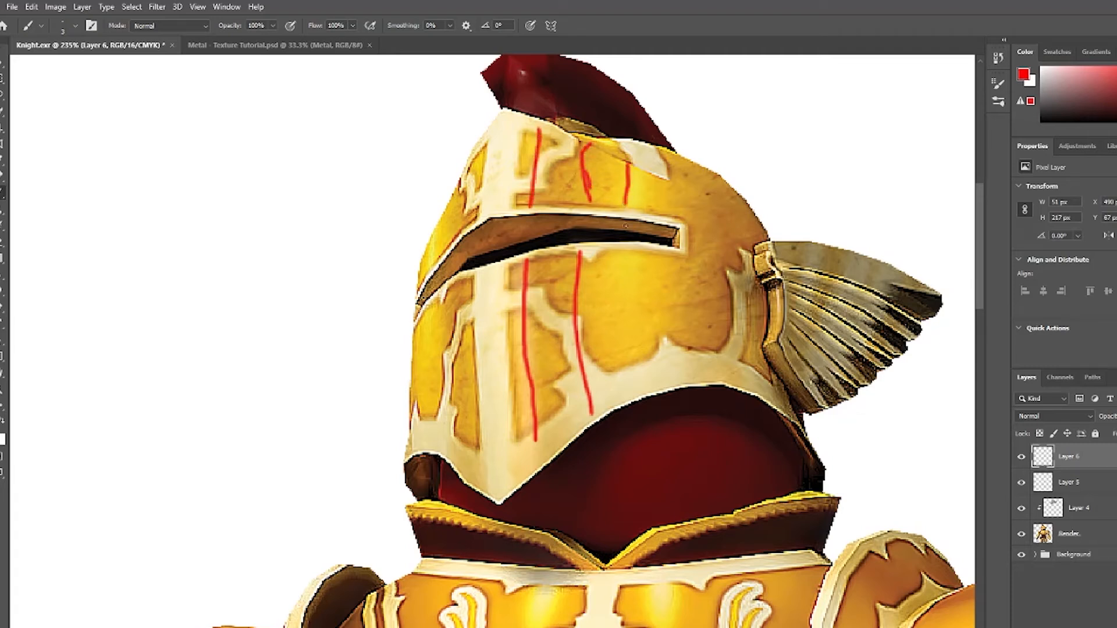
pyautogui.moveTo(624, 251)
pyautogui.mouseDown()
pyautogui.moveTo(627, 368)
pyautogui.moveTo(658, 319)
pyautogui.moveTo(657, 339)
pyautogui.mouseUp()
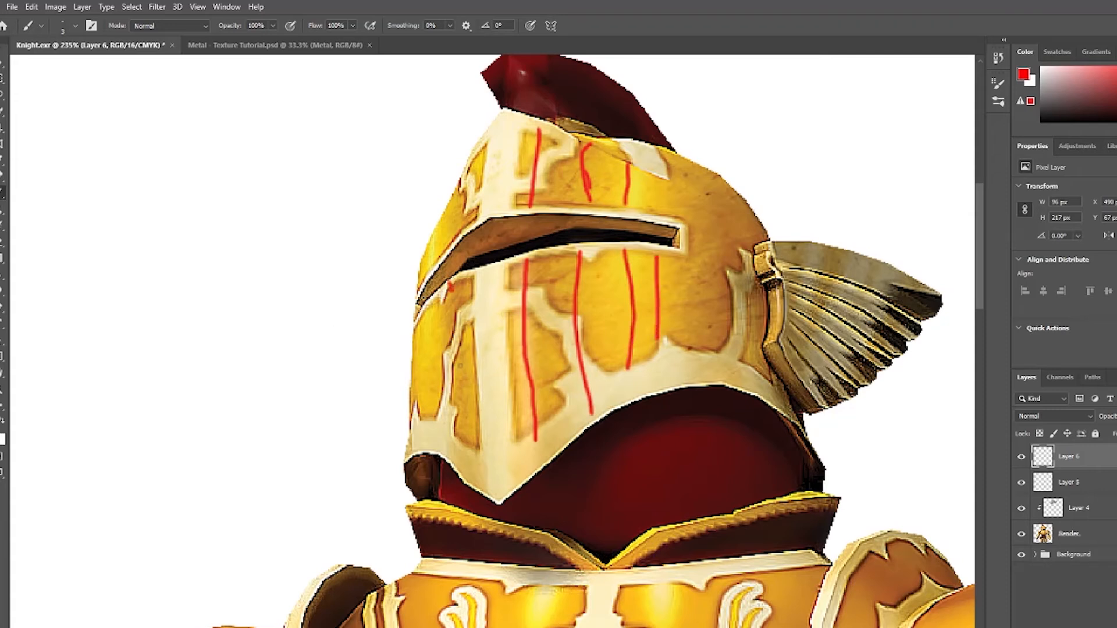
pyautogui.moveTo(450, 287); pyautogui.dragTo(459, 415)
pyautogui.moveTo(460, 238); pyautogui.dragTo(455, 166)
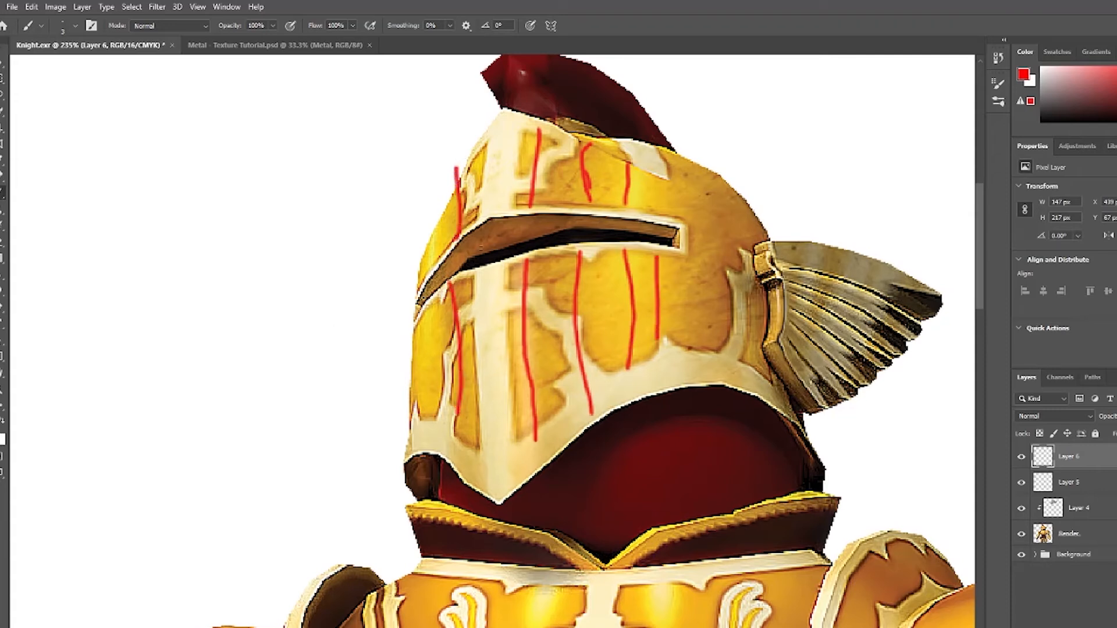
pyautogui.moveTo(476, 258)
pyautogui.mouseDown()
pyautogui.moveTo(515, 232)
pyautogui.moveTo(495, 228)
pyautogui.moveTo(684, 231)
pyautogui.mouseUp()
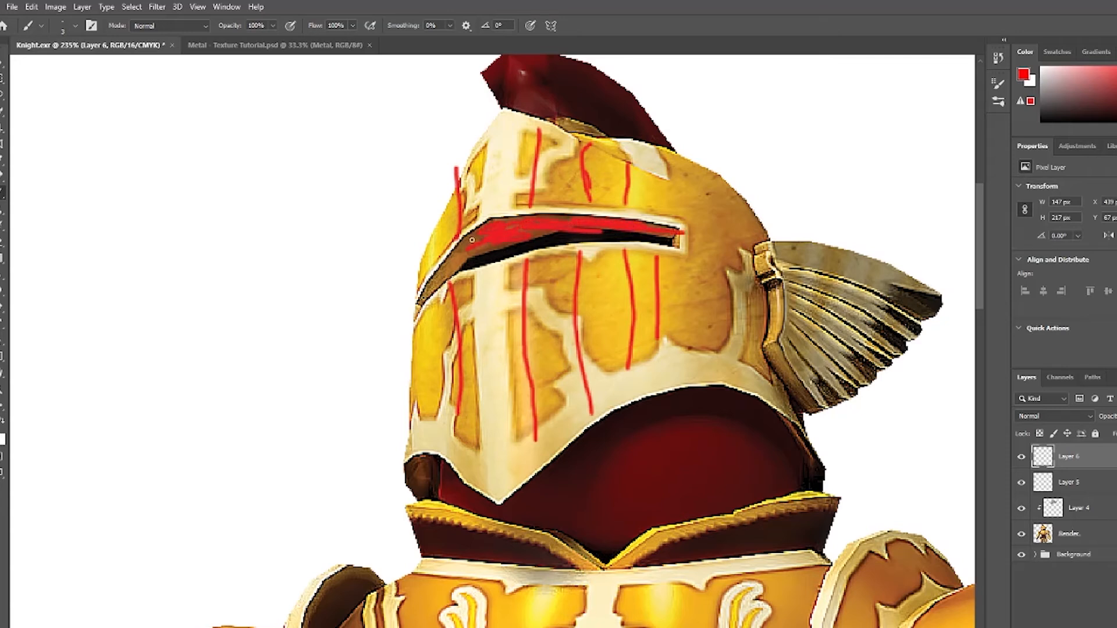
pyautogui.moveTo(472, 240)
pyautogui.mouseDown()
pyautogui.moveTo(446, 270)
pyautogui.moveTo(477, 243)
pyautogui.mouseUp()
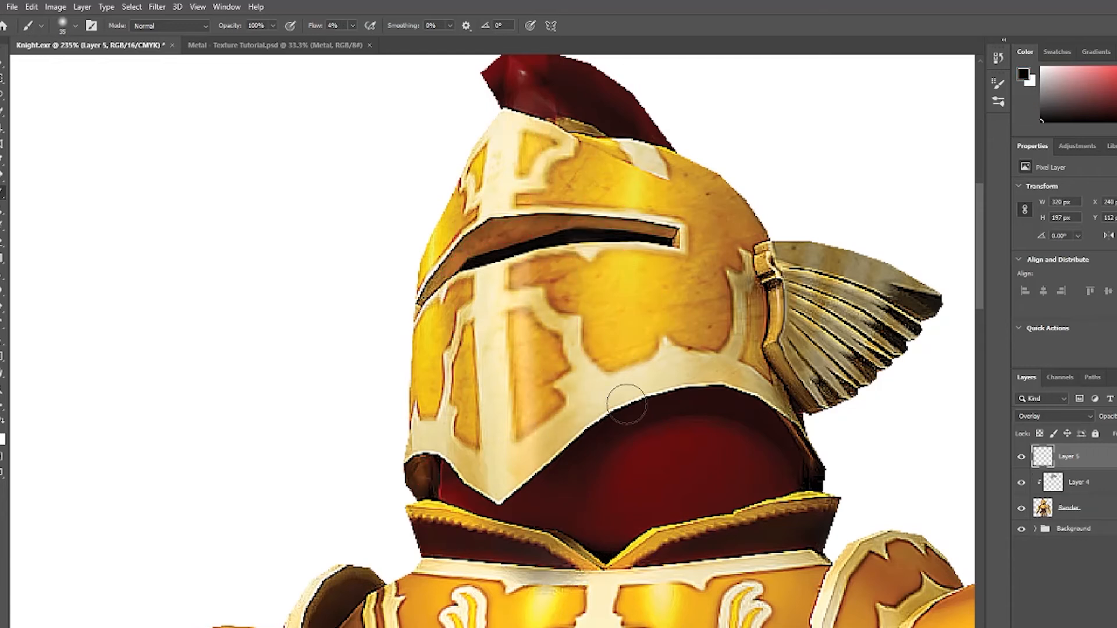
# On the Overlay layer, paint soft dark shading strokes down the faceplate's bands.
pyautogui.moveTo(451, 355); pyautogui.dragTo(465, 428)
pyautogui.moveTo(460, 303); pyautogui.dragTo(458, 401)
pyautogui.moveTo(538, 149); pyautogui.dragTo(532, 183)
pyautogui.press('[')
pyautogui.press('[')
pyautogui.press('[')
pyautogui.press('[')
pyautogui.press('[')
pyautogui.press('[')
pyautogui.press('[')
pyautogui.press('[')
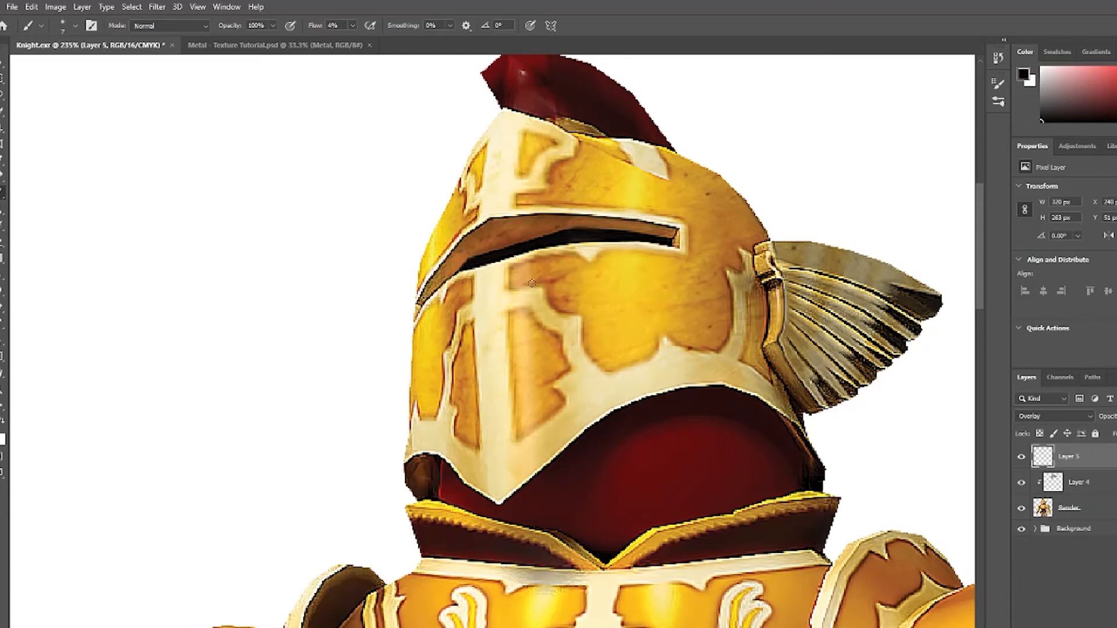
pyautogui.press(']')
pyautogui.press(']')
pyautogui.press(']')
pyautogui.moveTo(656, 333); pyautogui.dragTo(635, 357)
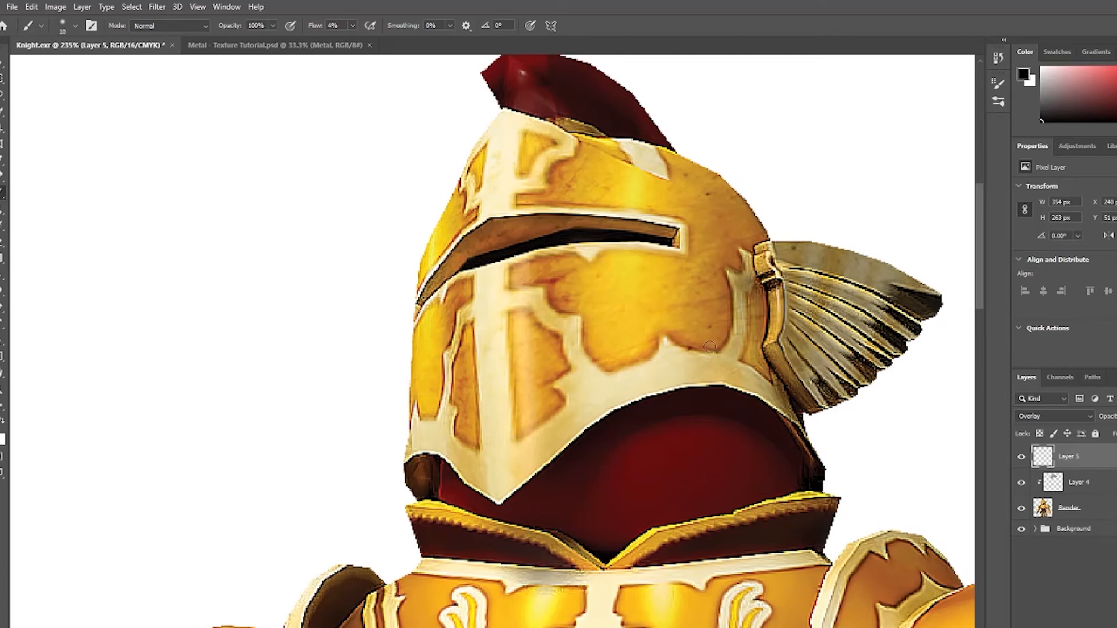
# Paint dark shading along the helmet's right side and over the wing, varying the brush size.
pyautogui.press('[')
pyautogui.moveTo(710, 348); pyautogui.dragTo(726, 339)
pyautogui.moveTo(734, 270)
pyautogui.mouseDown()
pyautogui.moveTo(751, 247)
pyautogui.moveTo(750, 331)
pyautogui.mouseUp()
pyautogui.moveTo(755, 289)
pyautogui.mouseDown()
pyautogui.moveTo(760, 332)
pyautogui.moveTo(860, 352)
pyautogui.mouseUp()
pyautogui.moveTo(803, 295)
pyautogui.mouseDown()
pyautogui.moveTo(856, 320)
pyautogui.moveTo(866, 298)
pyautogui.mouseUp()
pyautogui.press(']')
pyautogui.press(']')
pyautogui.press(']')
pyautogui.moveTo(925, 295); pyautogui.dragTo(891, 289)
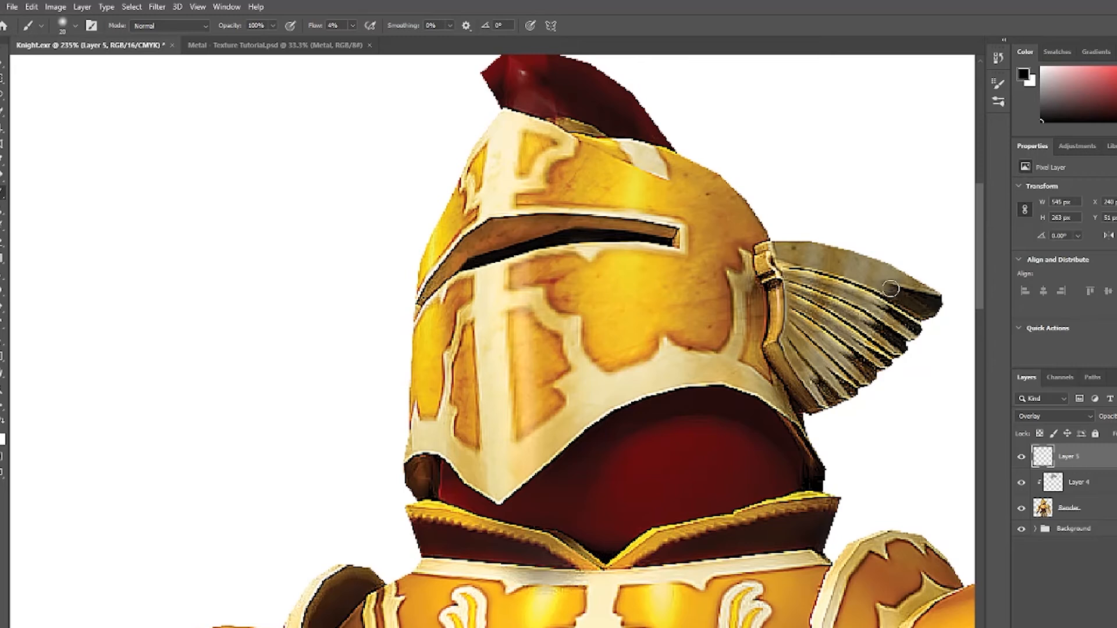
pyautogui.moveTo(833, 269)
pyautogui.mouseDown()
pyautogui.moveTo(838, 253)
pyautogui.moveTo(874, 267)
pyautogui.mouseUp()
pyautogui.press('[')
pyautogui.press('[')
pyautogui.moveTo(861, 326)
pyautogui.mouseDown()
pyautogui.moveTo(837, 309)
pyautogui.moveTo(837, 319)
pyautogui.mouseUp()
pyautogui.moveTo(786, 344); pyautogui.dragTo(801, 369)
pyautogui.press(']')
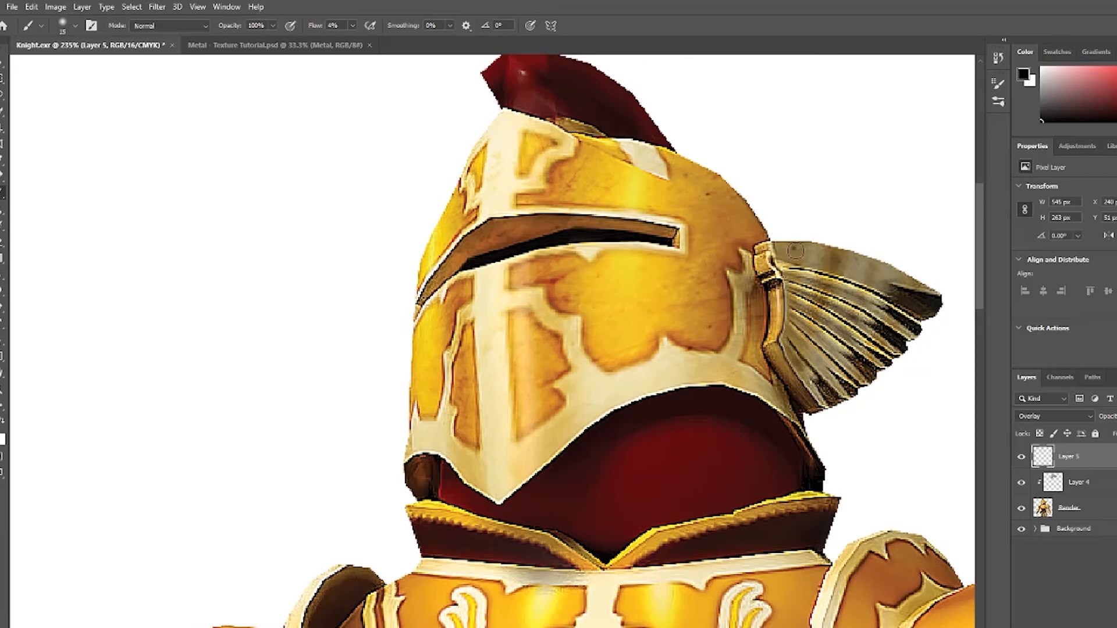
# Paint more dark shading on the faceplate, the helmet's left edge and its top.
pyautogui.press('[')
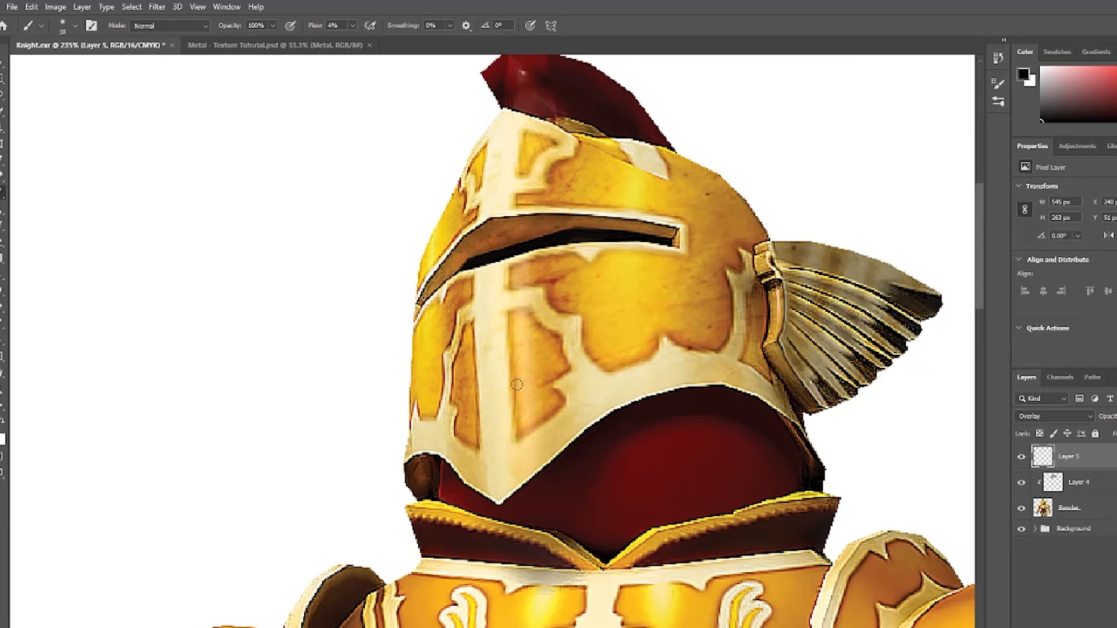
pyautogui.moveTo(517, 385); pyautogui.dragTo(514, 313)
pyautogui.press('[')
pyautogui.moveTo(513, 282)
pyautogui.mouseDown()
pyautogui.moveTo(688, 261)
pyautogui.moveTo(678, 217)
pyautogui.moveTo(533, 202)
pyautogui.moveTo(578, 151)
pyautogui.mouseUp()
pyautogui.moveTo(472, 217)
pyautogui.mouseDown()
pyautogui.moveTo(454, 199)
pyautogui.moveTo(423, 273)
pyautogui.mouseUp()
pyautogui.moveTo(430, 313)
pyautogui.mouseDown()
pyautogui.moveTo(459, 285)
pyautogui.moveTo(439, 381)
pyautogui.mouseUp()
pyautogui.press(']')
pyautogui.press(']')
pyautogui.press(']')
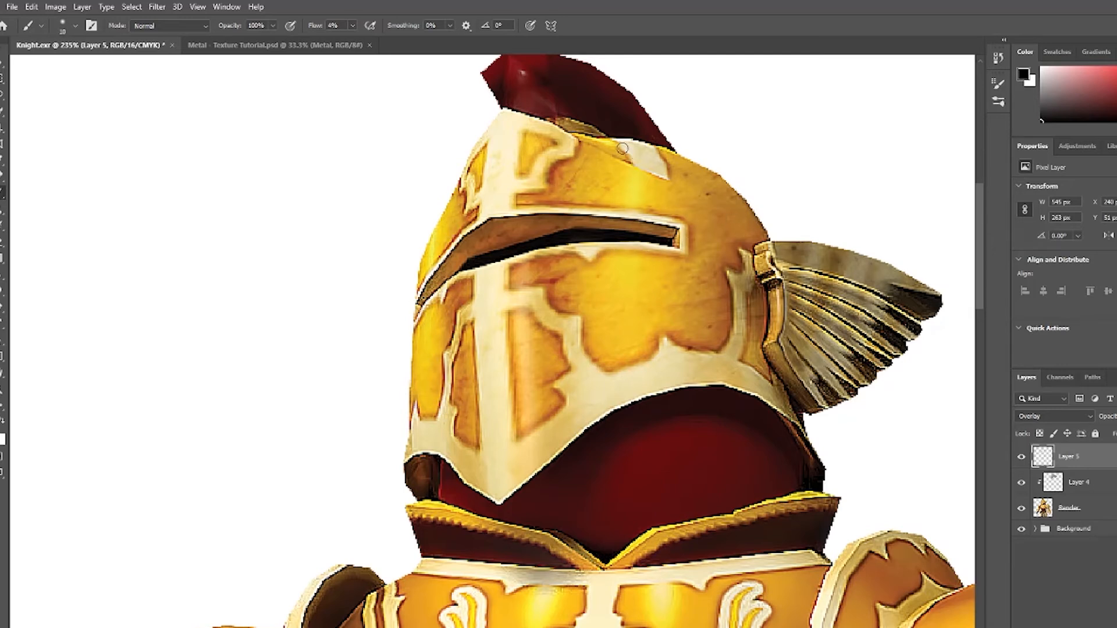
pyautogui.moveTo(622, 146); pyautogui.dragTo(628, 159)
pyautogui.moveTo(665, 155); pyautogui.dragTo(668, 179)
pyautogui.moveTo(751, 240); pyautogui.dragTo(765, 358)
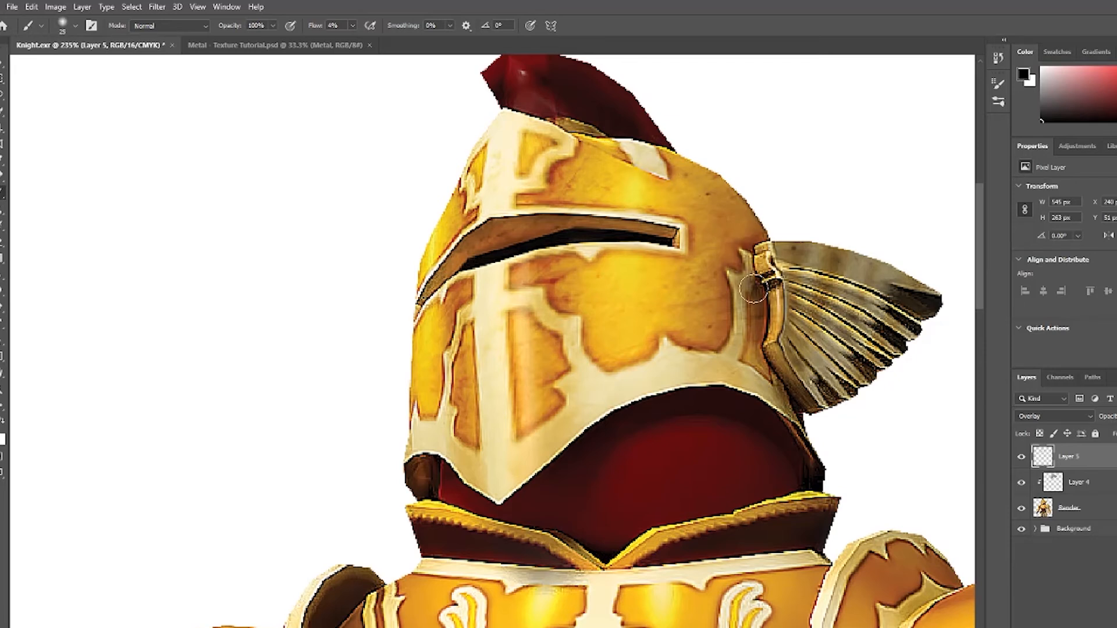
pyautogui.moveTo(547, 358); pyautogui.dragTo(563, 336)
# Shade the helmet's upper left and lower edges with a larger brush, and toggle the shading layer to compare.
pyautogui.press('[')
pyautogui.press(']')
pyautogui.press(']')
pyautogui.press(']')
pyautogui.press(']')
pyautogui.moveTo(493, 235)
pyautogui.mouseDown()
pyautogui.moveTo(613, 228)
pyautogui.moveTo(455, 263)
pyautogui.mouseUp()
pyautogui.moveTo(426, 476); pyautogui.dragTo(441, 480)
pyautogui.moveTo(534, 470); pyautogui.dragTo(547, 460)
pyautogui.moveTo(779, 365); pyautogui.dragTo(675, 370)
pyautogui.click(1021, 457)
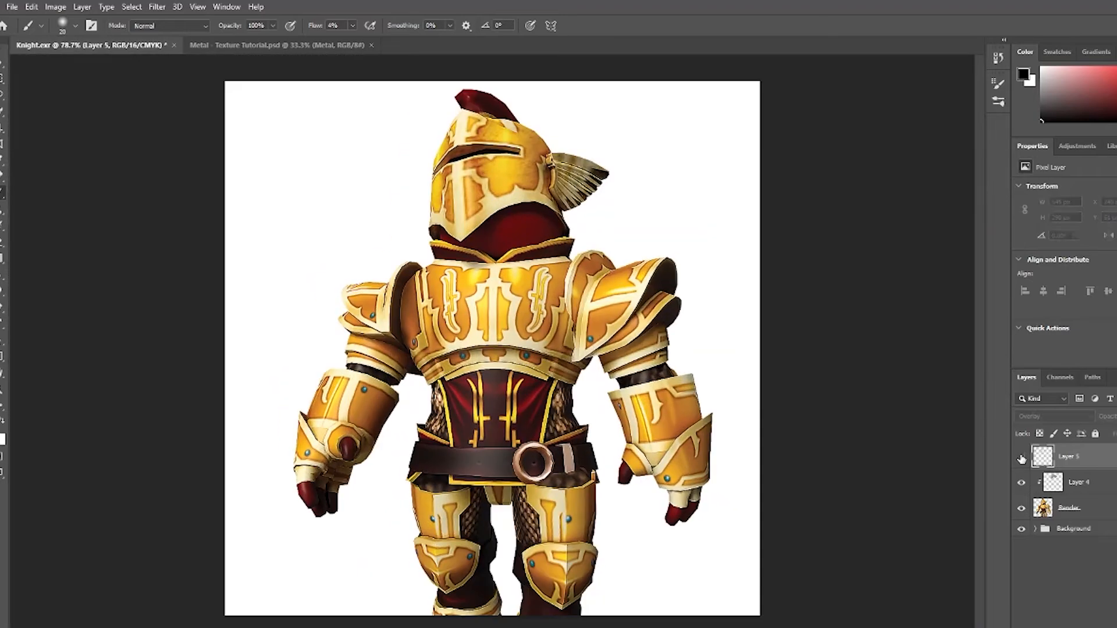
pyautogui.click(1021, 457)
pyautogui.moveTo(480, 166); pyautogui.dragTo(558, 169)
pyautogui.moveTo(594, 242)
pyautogui.mouseDown()
pyautogui.moveTo(644, 222)
pyautogui.moveTo(611, 233)
pyautogui.mouseUp()
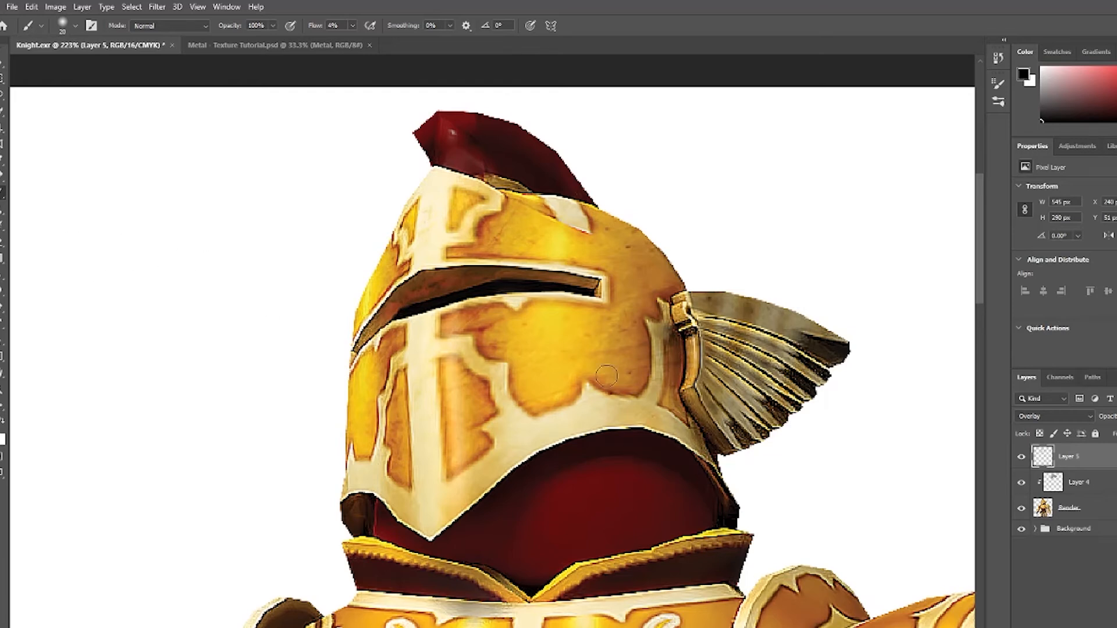
# Paint a thin white highlight streak beside the wing with a smaller brush.
pyautogui.press('[')
pyautogui.press('[')
pyautogui.press('[')
pyautogui.press('x')
pyautogui.moveTo(607, 336); pyautogui.dragTo(615, 315)
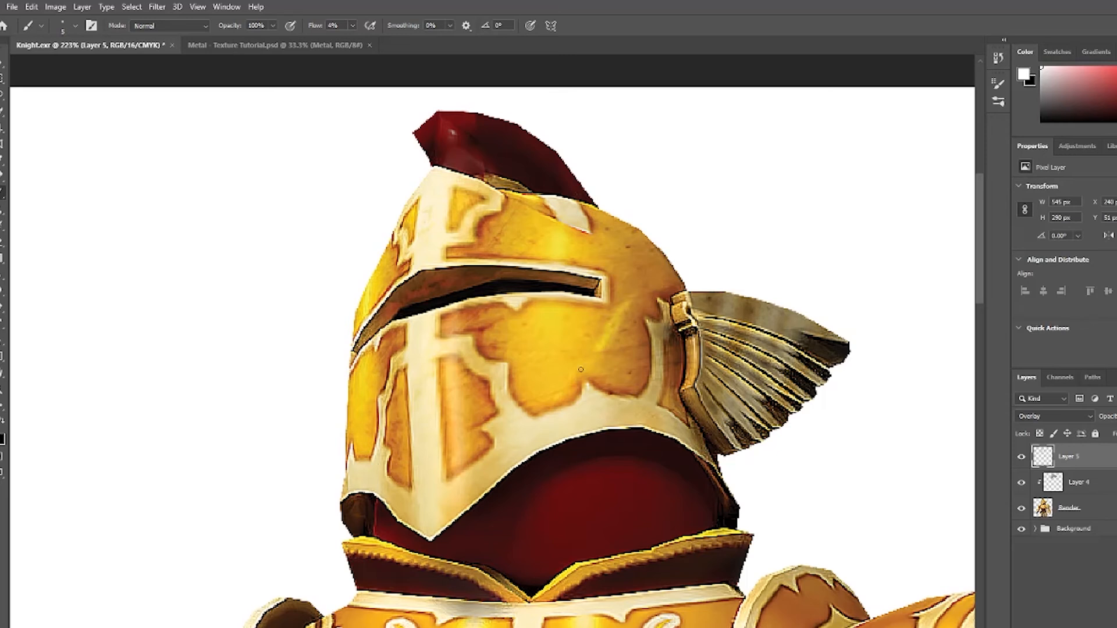
pyautogui.hotkey('ctrl', 'z')
pyautogui.press('x')
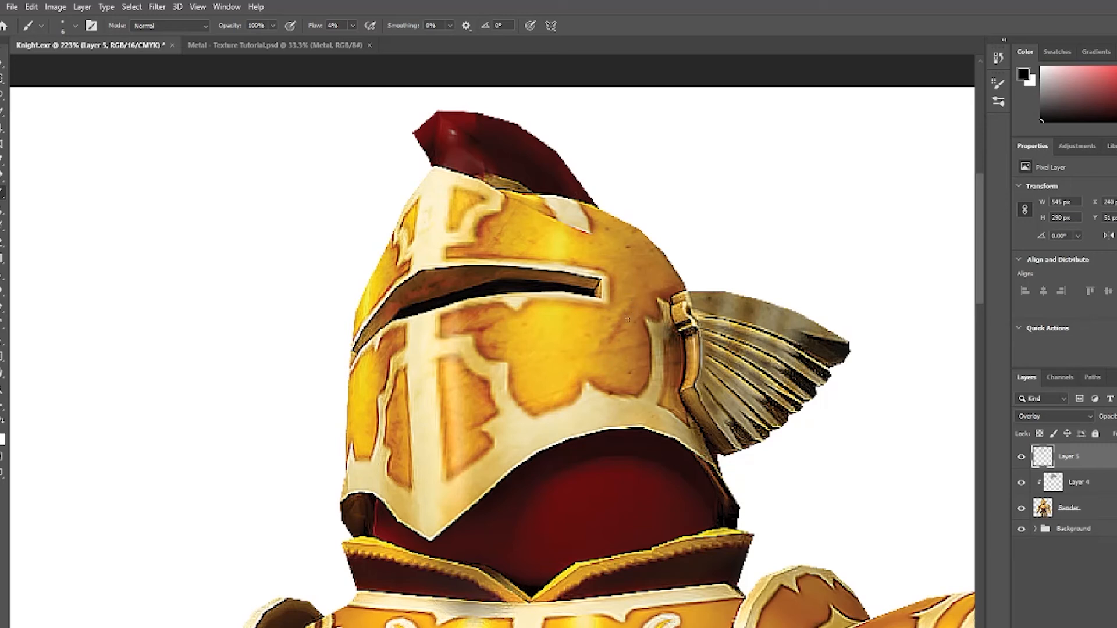
pyautogui.press('x')
pyautogui.moveTo(734, 291); pyautogui.dragTo(683, 316)
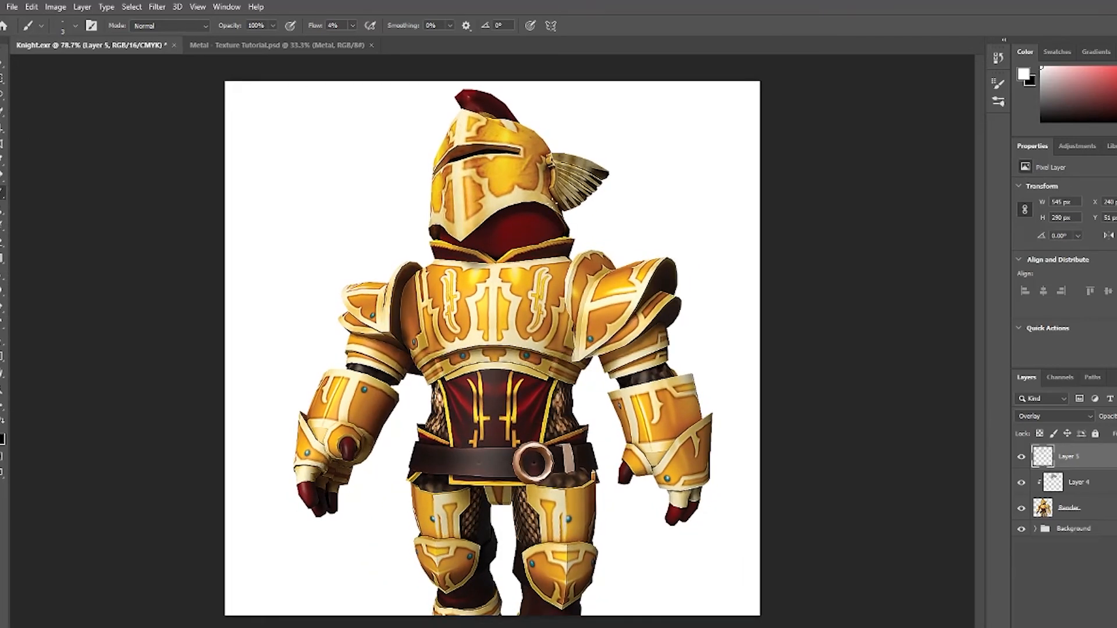
# Zoom in on the helmet and paint a dark stroke across the faceplate's left side.
pyautogui.moveTo(526, 214); pyautogui.dragTo(803, 228)
pyautogui.moveTo(698, 84); pyautogui.dragTo(697, 328)
pyautogui.press('x')
pyautogui.moveTo(391, 454); pyautogui.dragTo(587, 456)
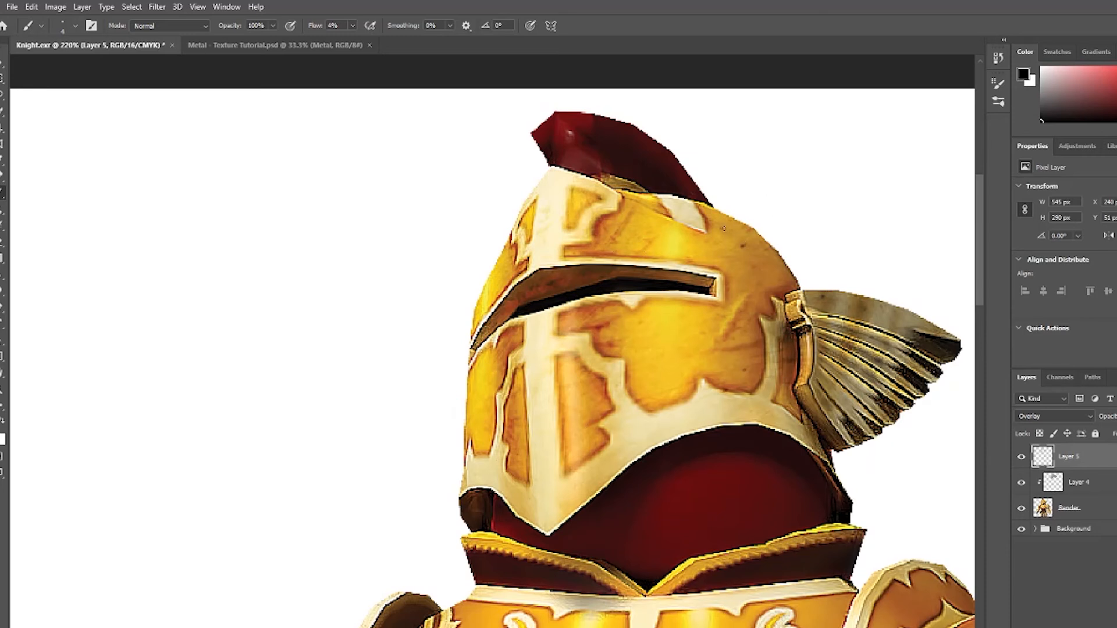
# Paint white highlights along the faceplate's lower edge and near the helmet top with a larger brush.
pyautogui.press('x')
pyautogui.press(']')
pyautogui.press(']')
pyautogui.press(']')
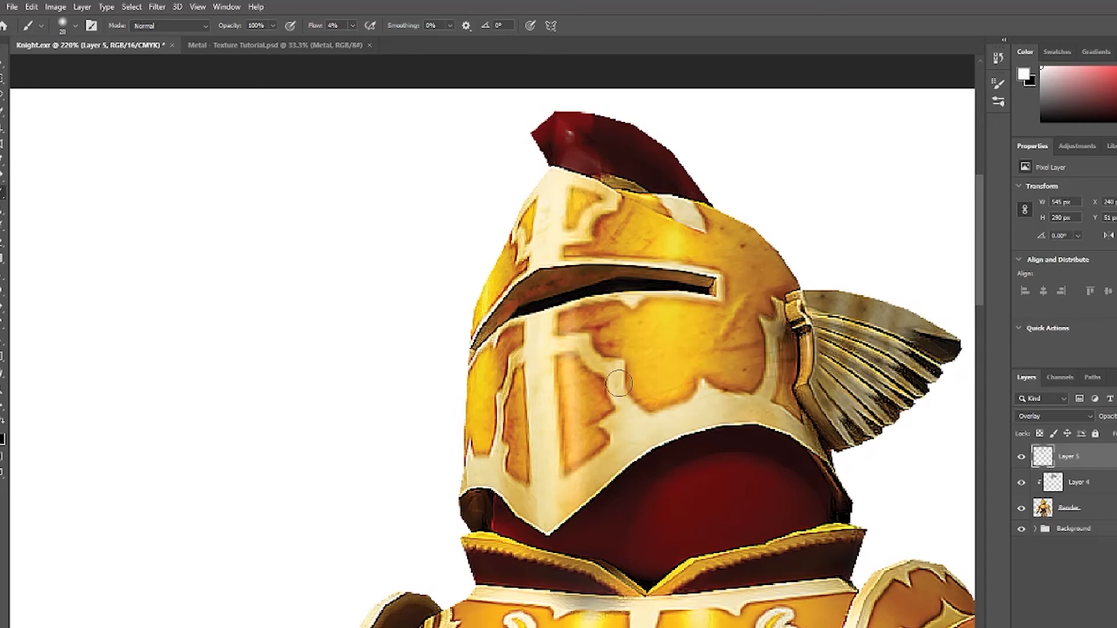
pyautogui.moveTo(577, 482)
pyautogui.mouseDown()
pyautogui.moveTo(721, 414)
pyautogui.moveTo(802, 428)
pyautogui.mouseUp()
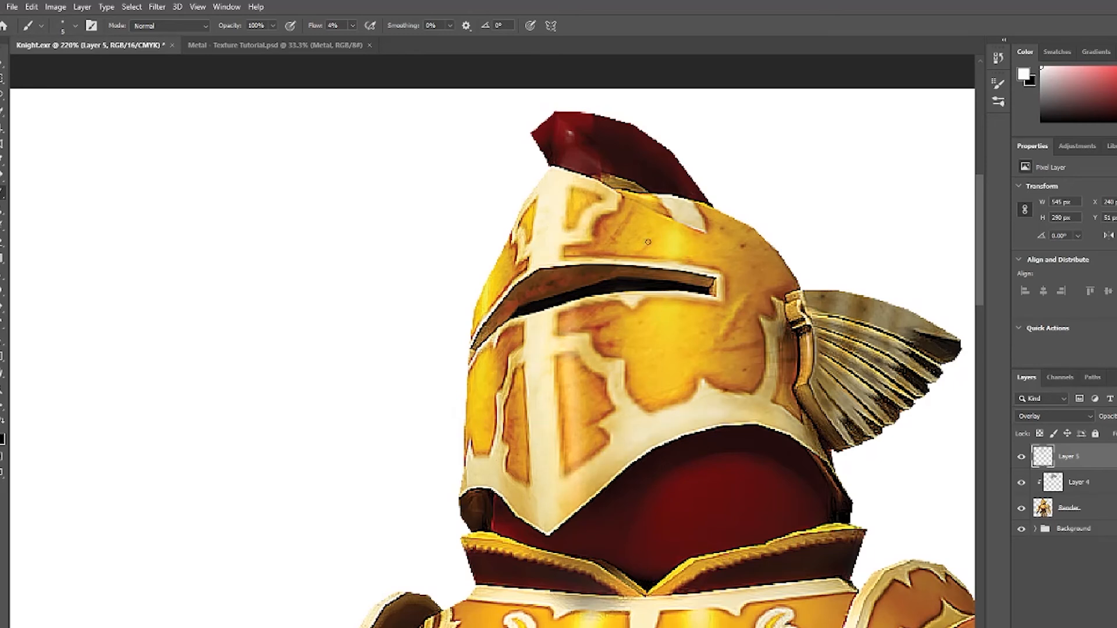
pyautogui.moveTo(629, 210); pyautogui.dragTo(607, 243)
# Paint a white highlight stroke on the wing's upper edge with a slightly smaller brush.
pyautogui.press(']')
pyautogui.press(']')
pyautogui.press(']')
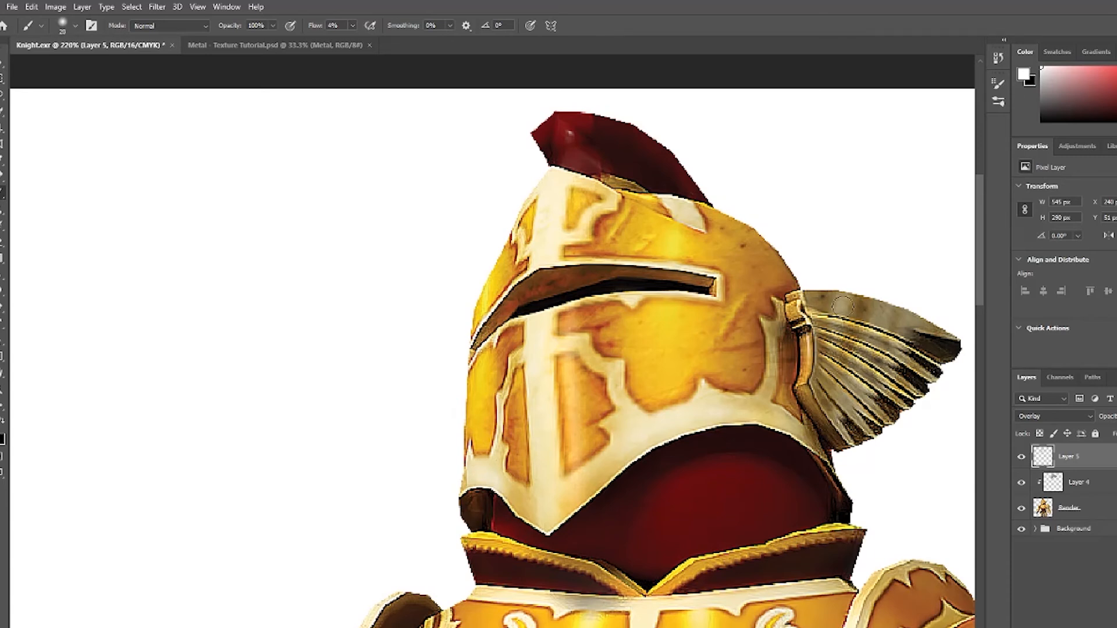
pyautogui.press('[')
pyautogui.press('[')
pyautogui.moveTo(844, 307); pyautogui.dragTo(875, 322)
# Paint white highlights down the faceplate's center and near the helmet top with a larger brush.
pyautogui.press('e')
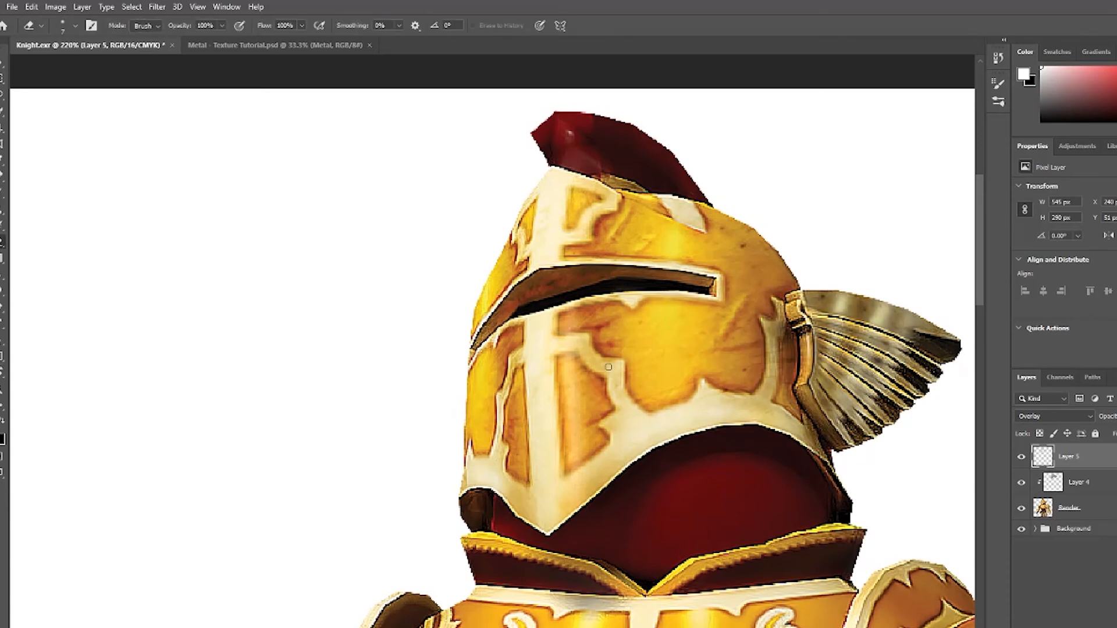
pyautogui.press('b')
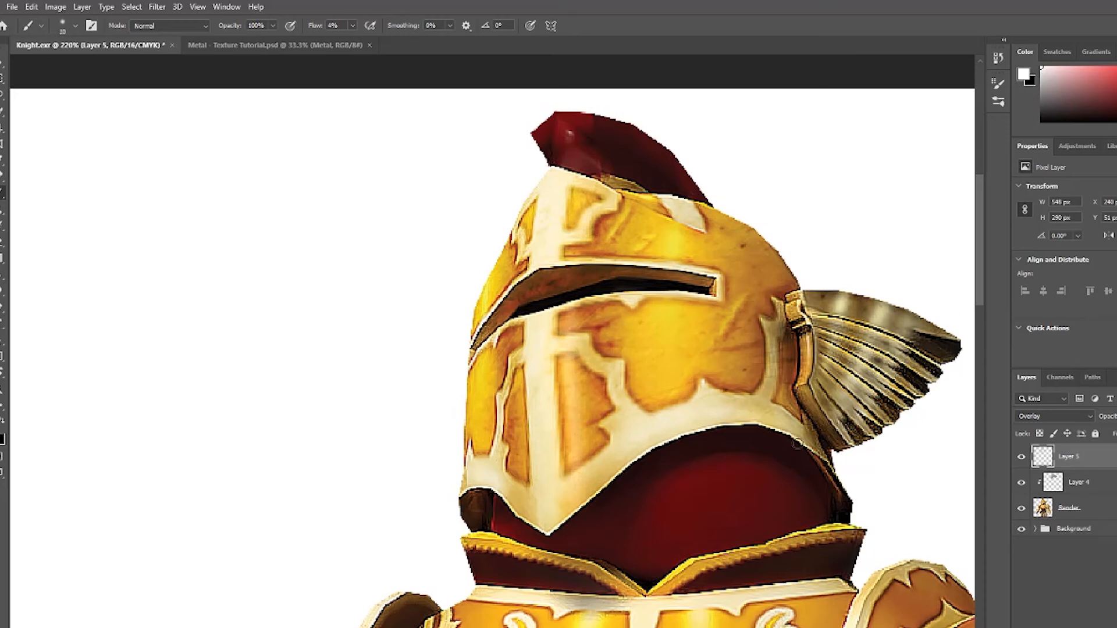
pyautogui.press('e')
pyautogui.press('b')
pyautogui.press('x')
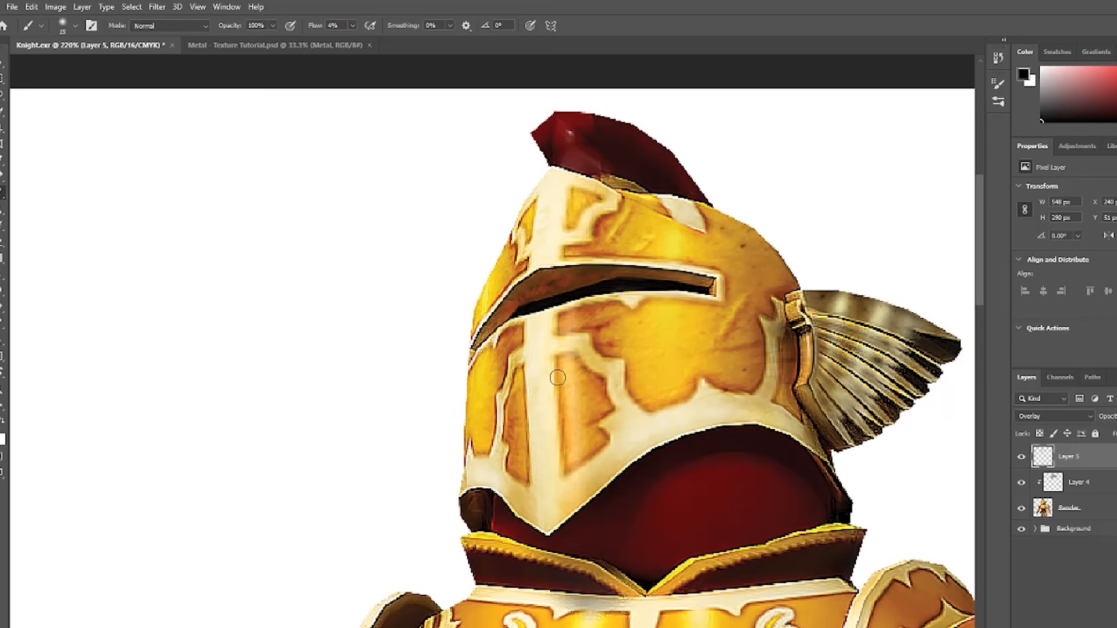
pyautogui.press('[')
pyautogui.press('[')
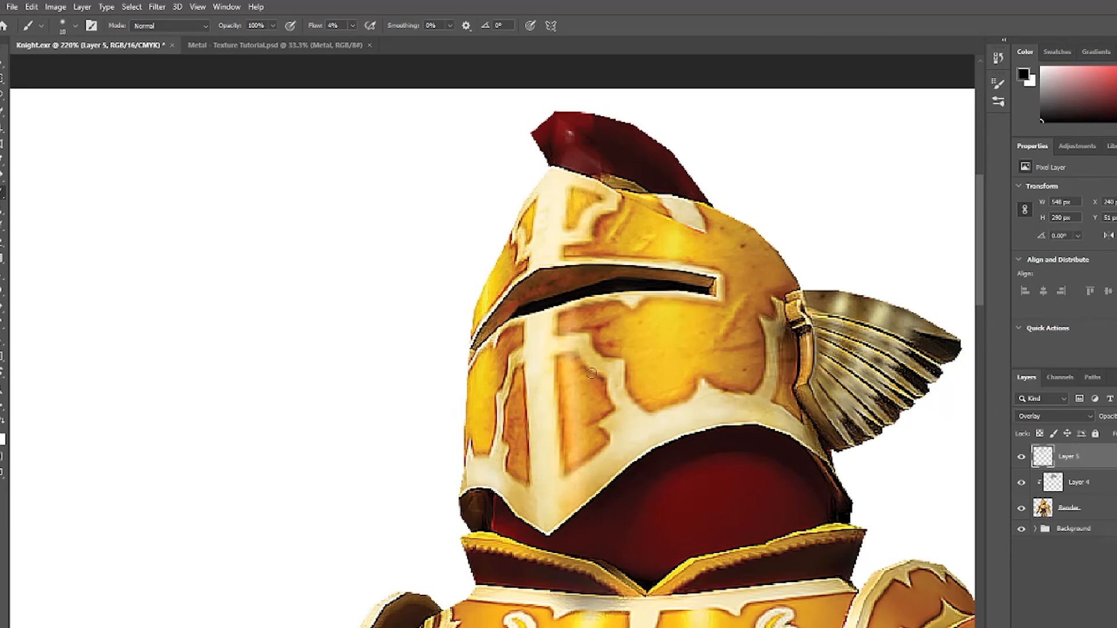
pyautogui.press(']')
pyautogui.press(']')
pyautogui.press(']')
pyautogui.press(']')
pyautogui.press('x')
pyautogui.moveTo(571, 370); pyautogui.dragTo(576, 439)
pyautogui.moveTo(573, 314); pyautogui.dragTo(576, 324)
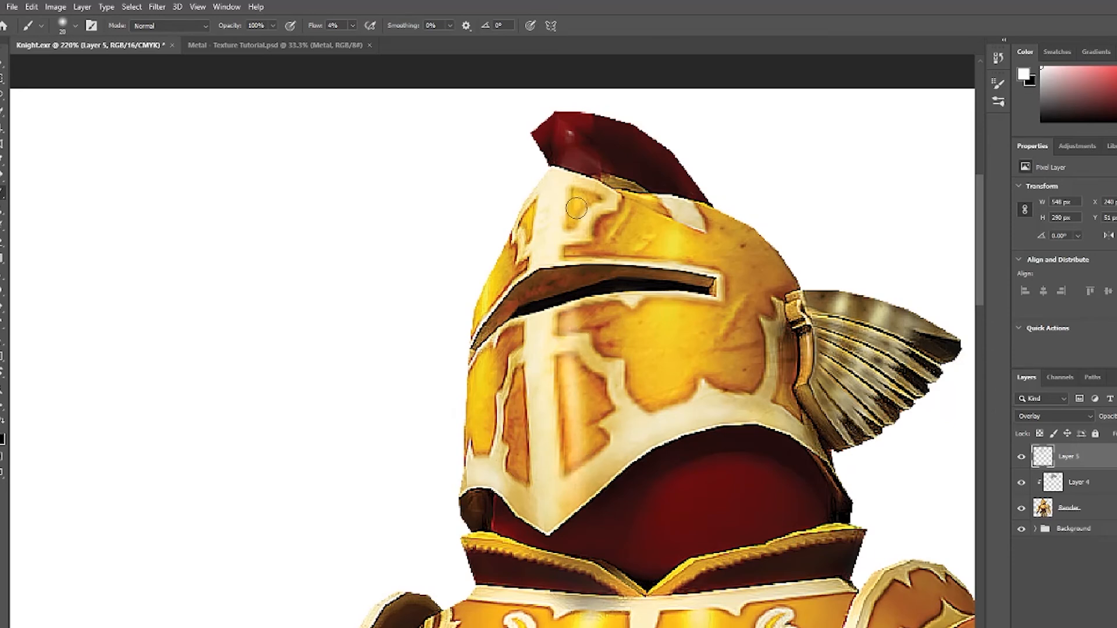
# Add small white highlight touches on the faceplate's left side and below the visor slit with a smaller brush.
pyautogui.press('x')
pyautogui.press('[')
pyautogui.press('[')
pyautogui.press('[')
pyautogui.press('[')
pyautogui.press('[')
pyautogui.press('[')
pyautogui.press('[')
pyautogui.press('[')
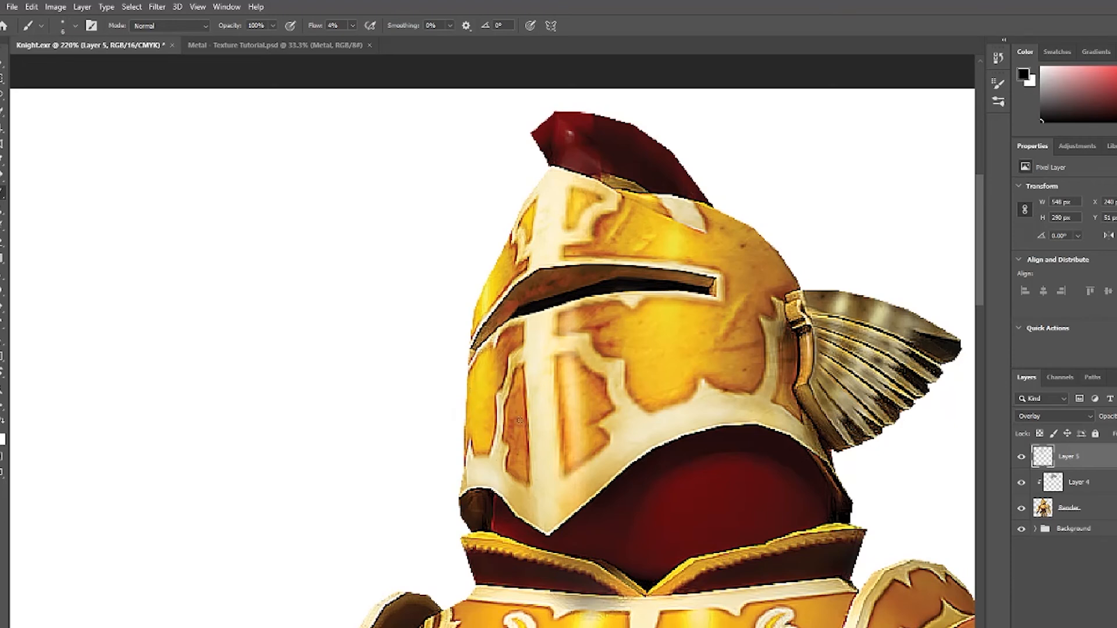
pyautogui.press('x')
pyautogui.moveTo(517, 385); pyautogui.dragTo(511, 400)
pyautogui.press('x')
pyautogui.press('x')
pyautogui.press('x')
pyautogui.press('x')
pyautogui.moveTo(582, 320)
pyautogui.mouseDown()
pyautogui.moveTo(612, 314)
pyautogui.moveTo(614, 338)
pyautogui.mouseUp()
pyautogui.press('x')
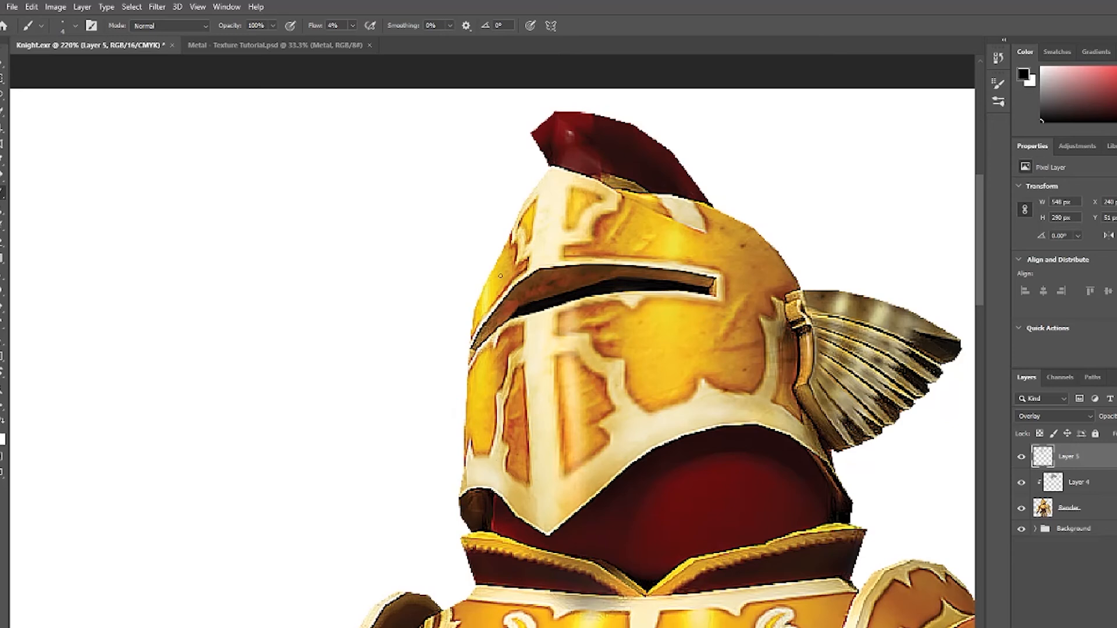
# Paint dark shading on the helmet's crown and right side, plus a small dark touch near the top.
pyautogui.moveTo(547, 169); pyautogui.dragTo(548, 169)
pyautogui.press(']')
pyautogui.press(']')
pyautogui.press(']')
pyautogui.press(']')
pyautogui.moveTo(708, 206); pyautogui.dragTo(779, 262)
pyautogui.moveTo(745, 416); pyautogui.dragTo(752, 403)
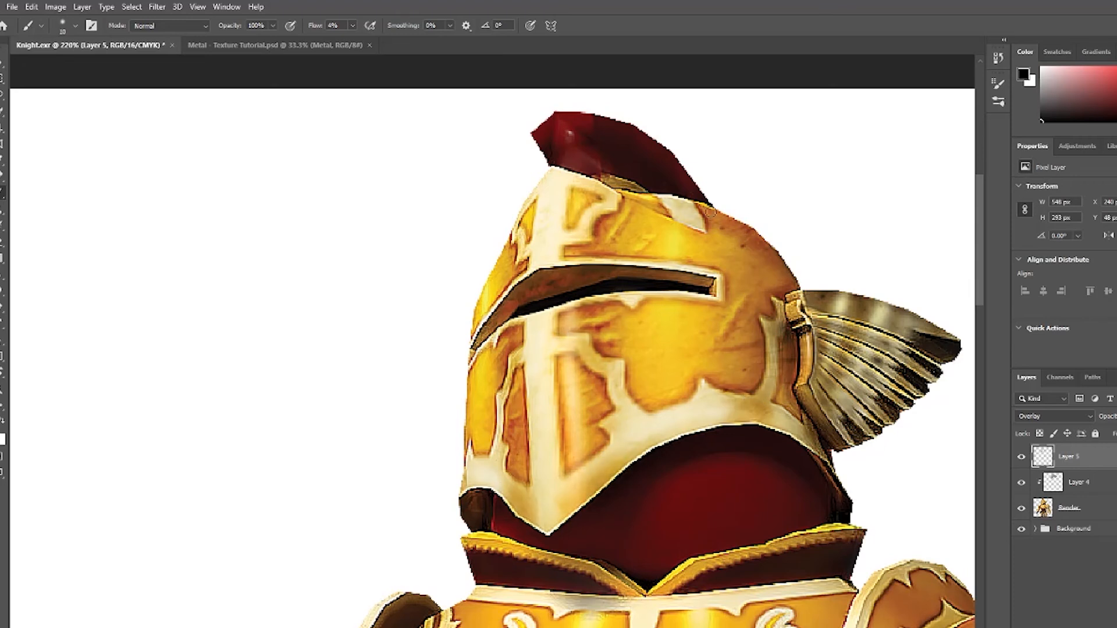
pyautogui.press('[')
pyautogui.press('[')
pyautogui.press('[')
pyautogui.press('[')
pyautogui.press('[')
pyautogui.press('[')
pyautogui.press('[')
pyautogui.moveTo(721, 252); pyautogui.dragTo(741, 245)
pyautogui.press('x')
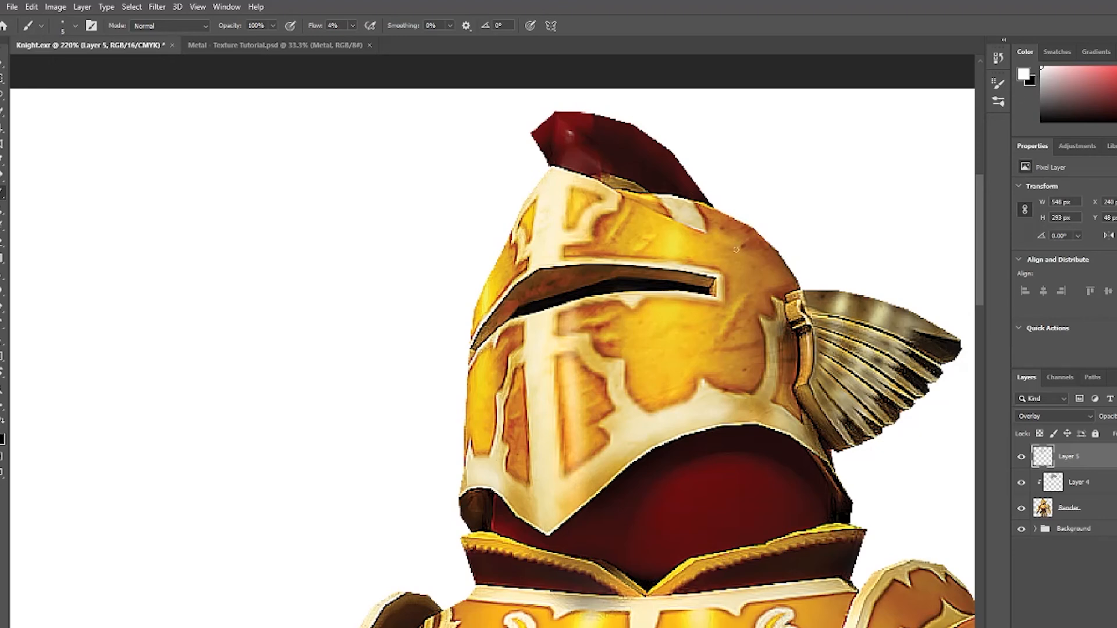
# Zoom onto the belt and paint dark shading across it and beside the buckle with a larger brush.
pyautogui.scroll(-2, 657, 190)
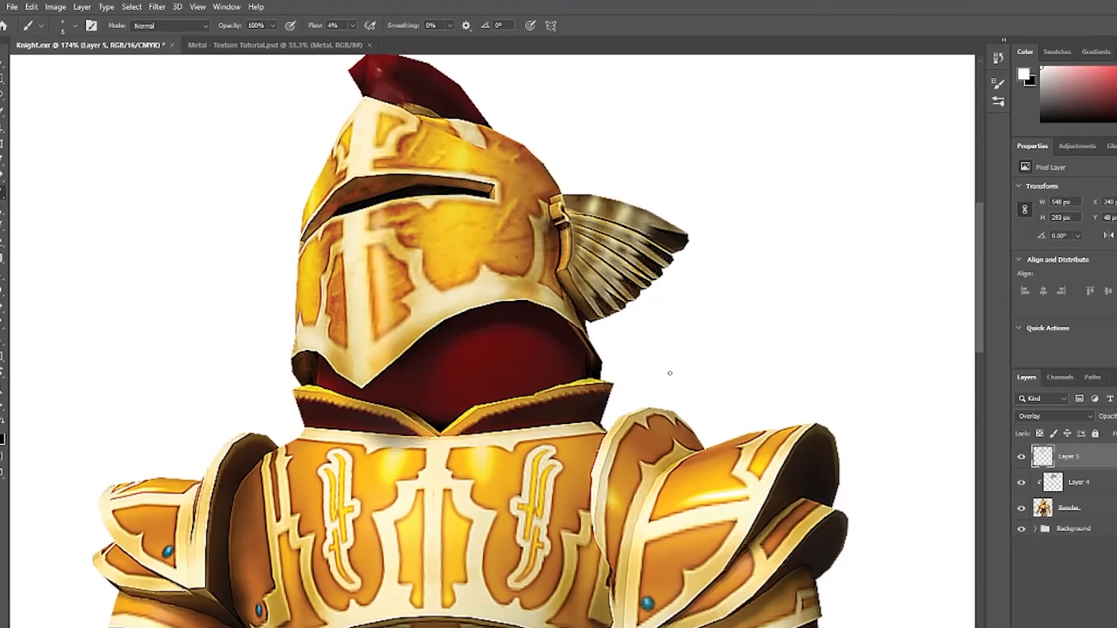
pyautogui.moveTo(770, 316); pyautogui.dragTo(727, 348)
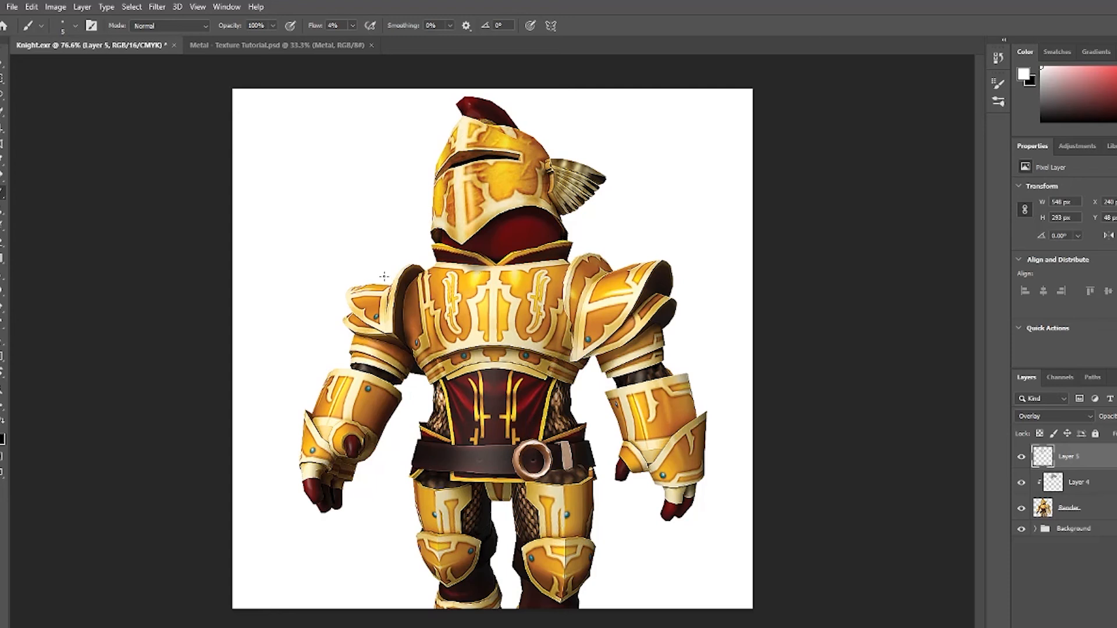
pyautogui.moveTo(576, 431)
pyautogui.mouseDown()
pyautogui.moveTo(626, 389)
pyautogui.moveTo(580, 426)
pyautogui.mouseUp()
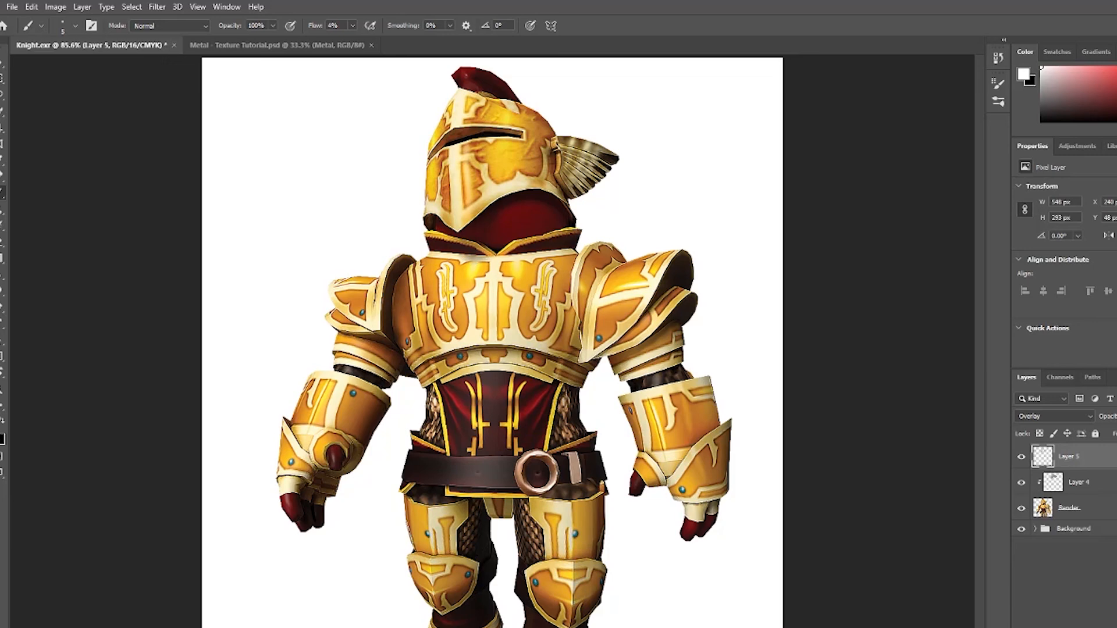
pyautogui.scroll(5, 609, 523)
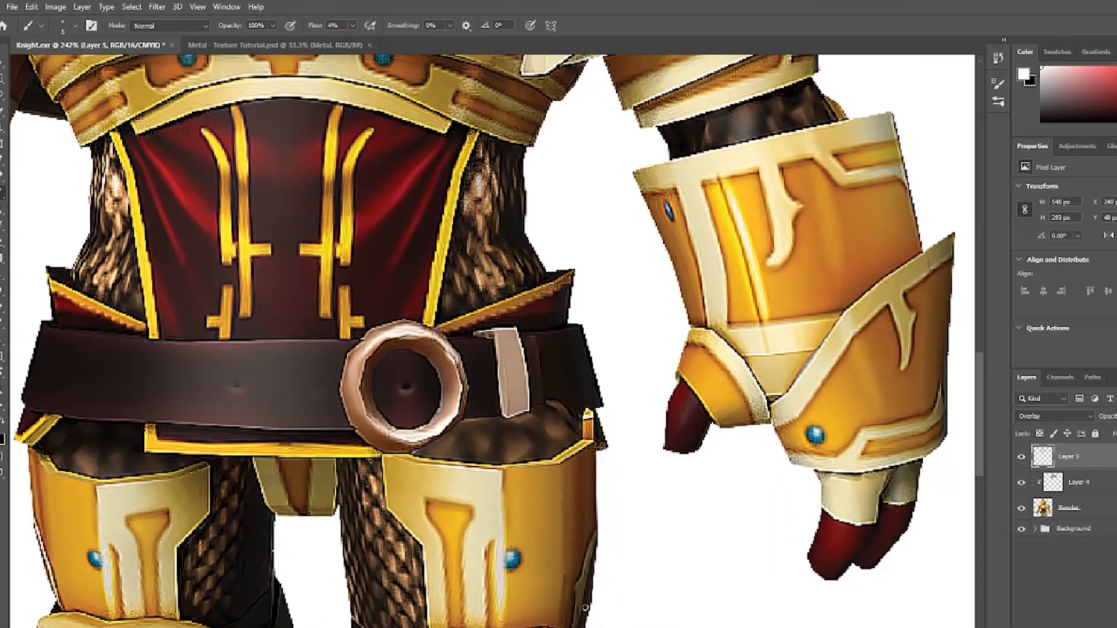
pyautogui.hscroll(-3, 550, 388)
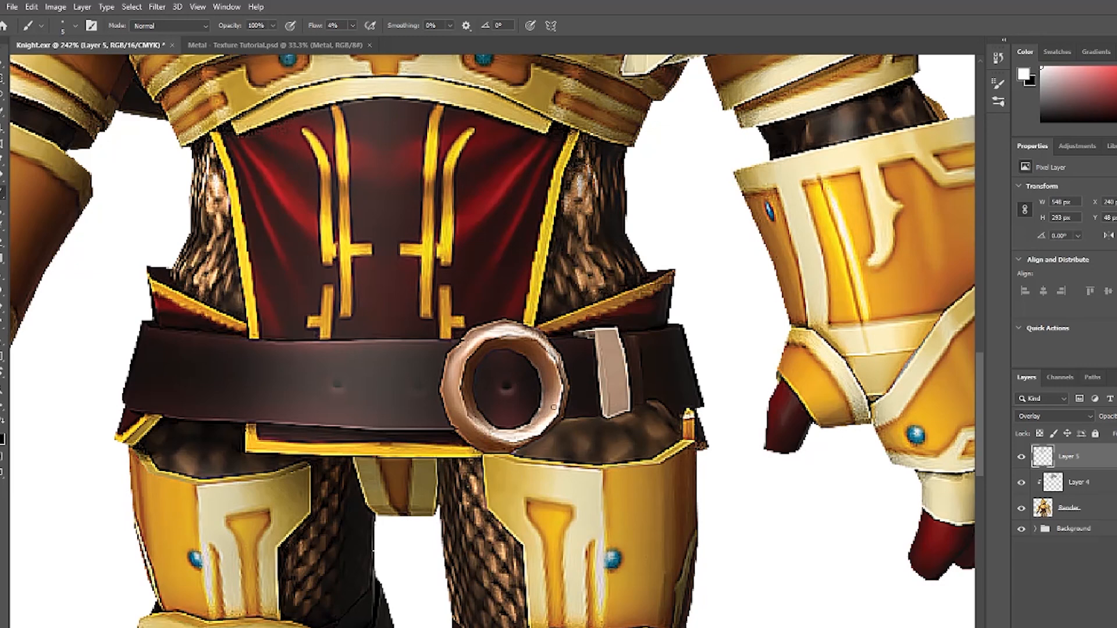
pyautogui.press('x')
pyautogui.press(']')
pyautogui.press(']')
pyautogui.press(']')
pyautogui.moveTo(535, 365)
pyautogui.mouseDown()
pyautogui.moveTo(540, 400)
pyautogui.moveTo(532, 355)
pyautogui.moveTo(547, 404)
pyautogui.moveTo(542, 354)
pyautogui.moveTo(565, 376)
pyautogui.moveTo(511, 336)
pyautogui.moveTo(480, 338)
pyautogui.moveTo(450, 375)
pyautogui.mouseUp()
pyautogui.press('x')
pyautogui.press('x')
pyautogui.moveTo(665, 316); pyautogui.dragTo(609, 356)
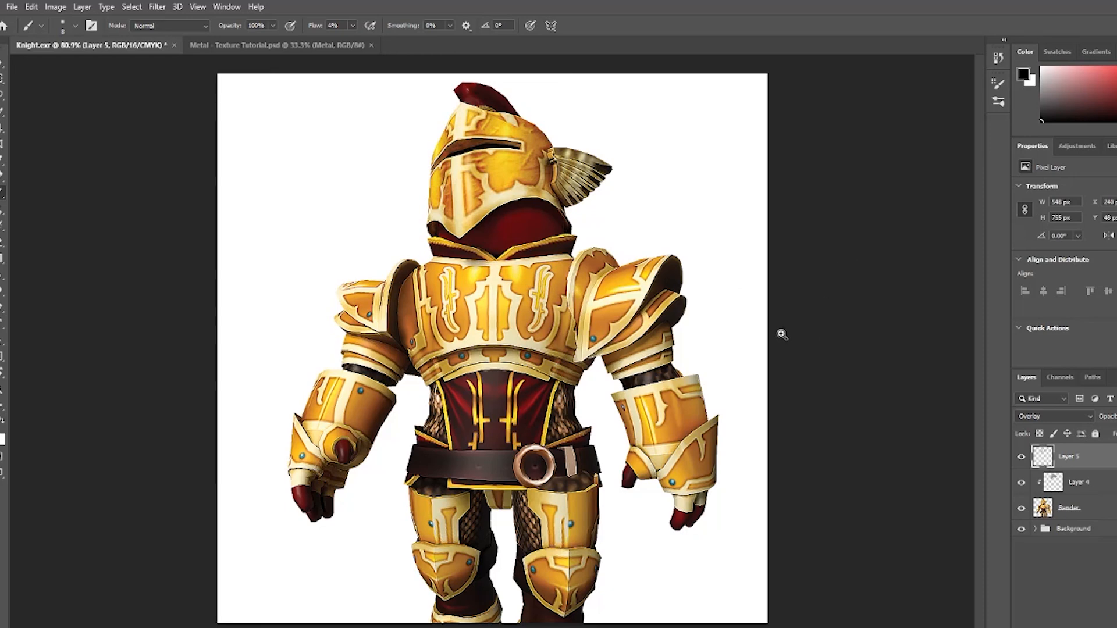
# Fit the image to the screen and turn the texture and shading layers back on to compare the result.
pyautogui.scroll(1, 773, 342)
pyautogui.hotkey('ctrl', '0')
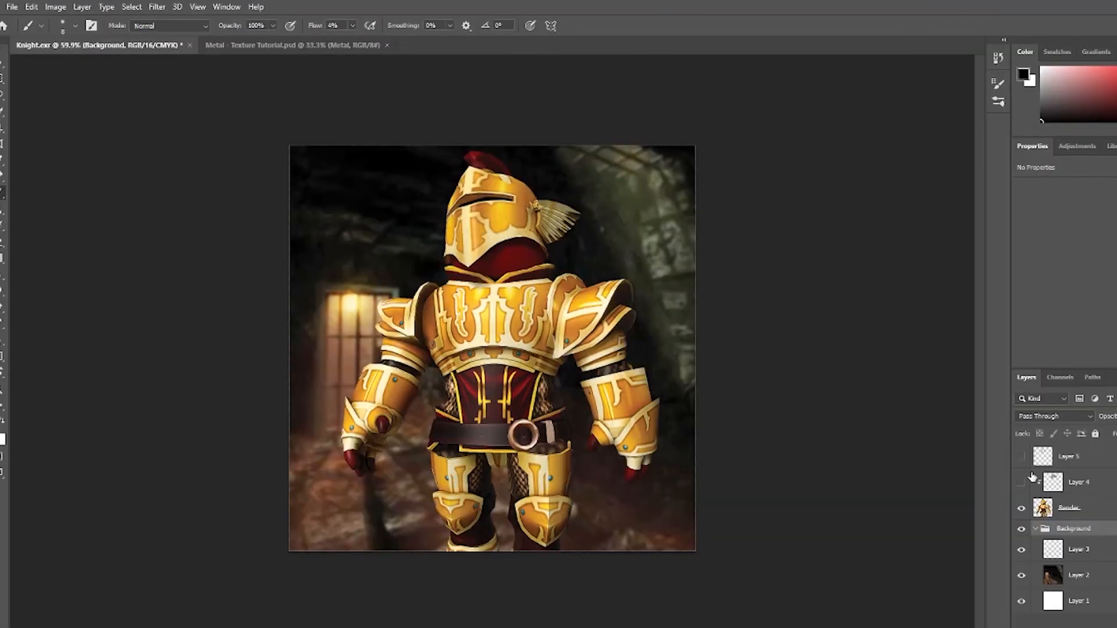
pyautogui.click(1021, 483)
pyautogui.click(1022, 457)
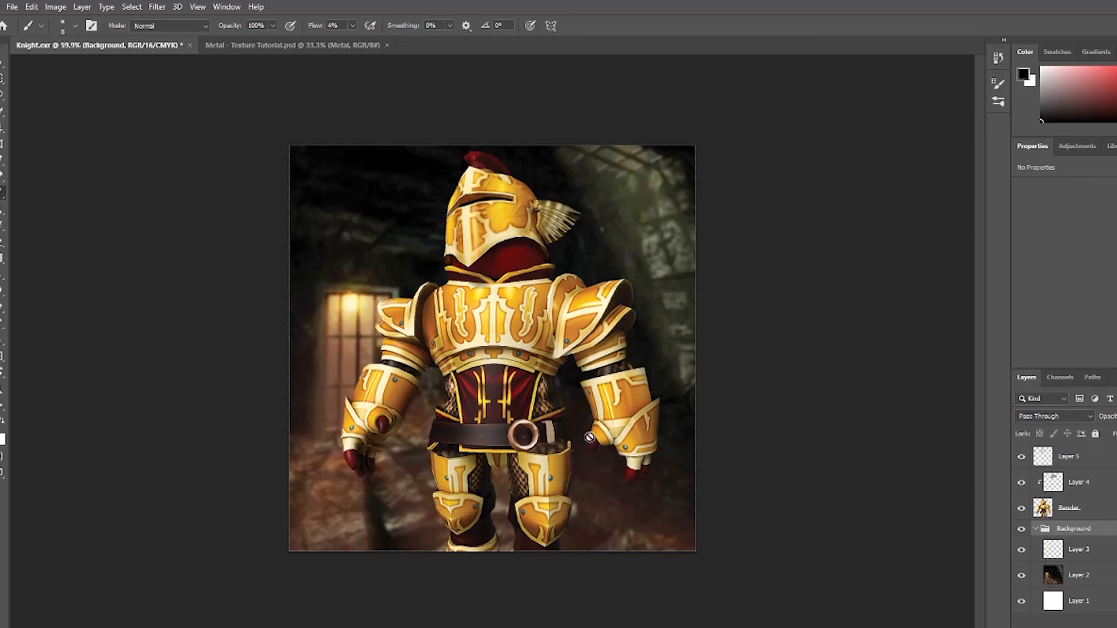